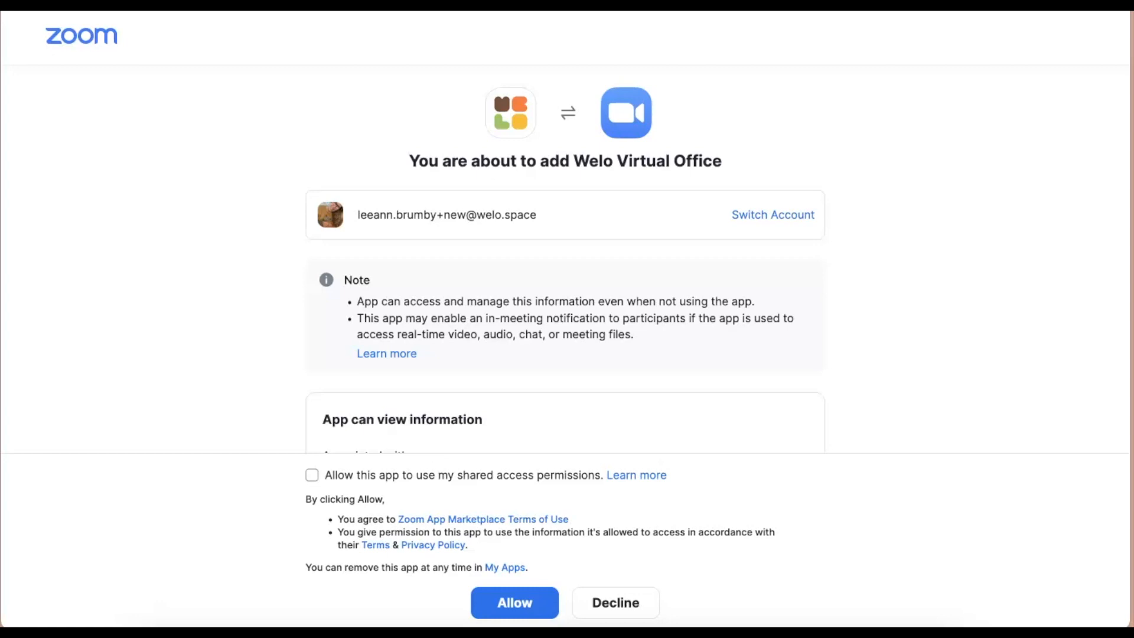
Step: Allow shared access permissions and authorize Welo Virtual Office for the Zoom account
{"action": "left_click", "coordinate": [313, 475]}
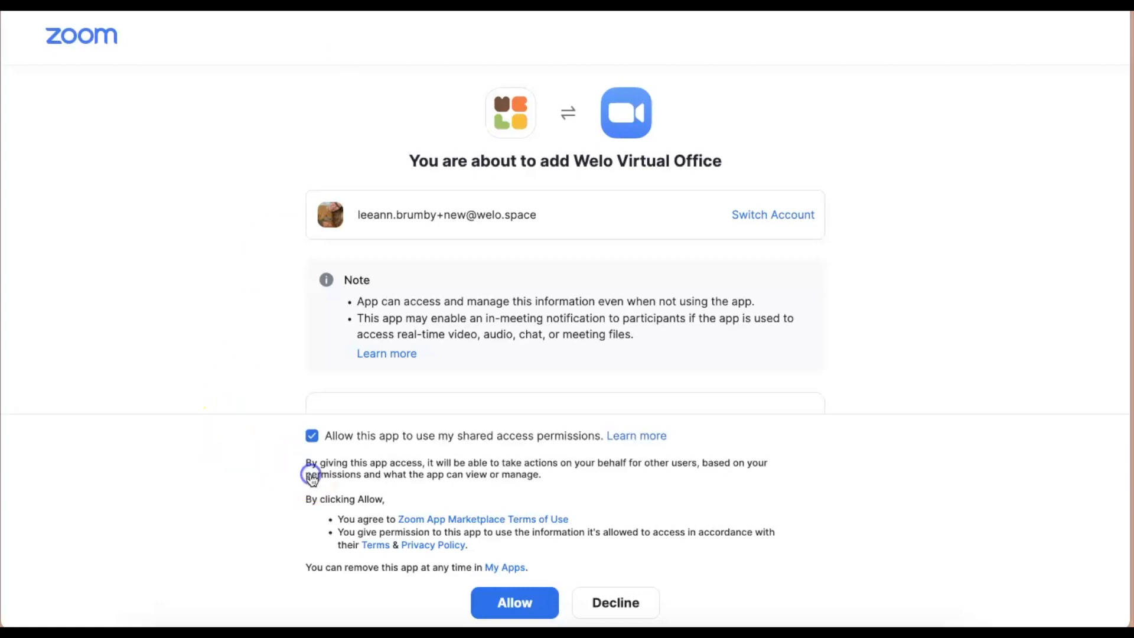
{"action": "left_click", "coordinate": [506, 600]}
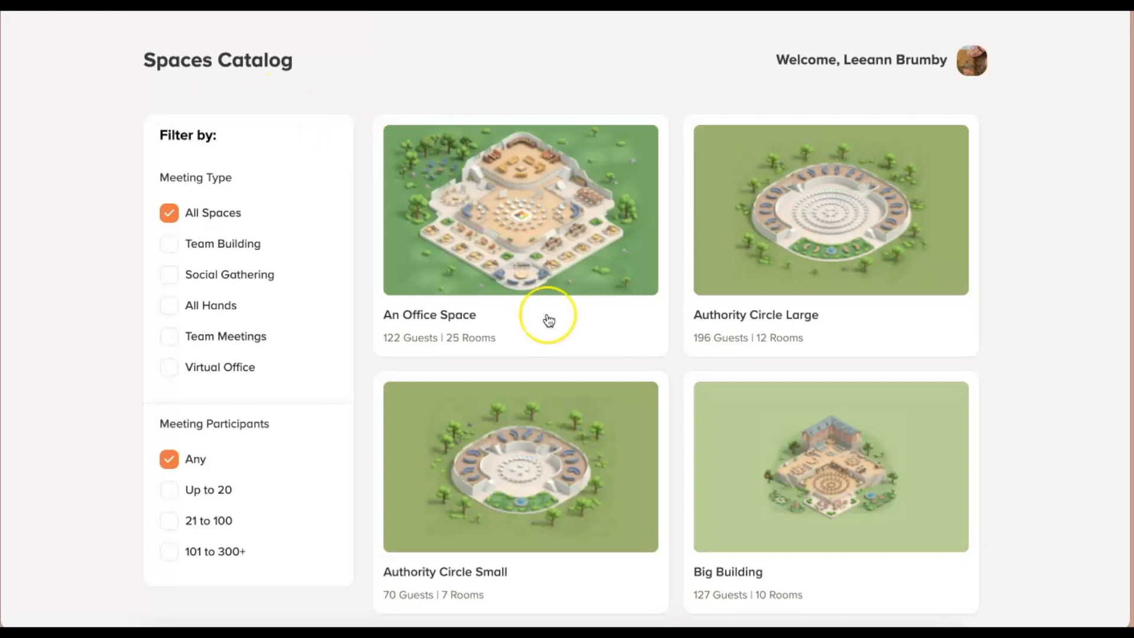
{"action": "scroll", "coordinate": [548, 319], "scroll_direction": "down", "scroll_amount": 3}
{"action": "scroll", "coordinate": [548, 318], "scroll_direction": "down", "scroll_amount": 3}
{"action": "scroll", "coordinate": [548, 319], "scroll_direction": "down", "scroll_amount": 3}
{"action": "scroll", "coordinate": [548, 319], "scroll_direction": "up", "scroll_amount": 3}
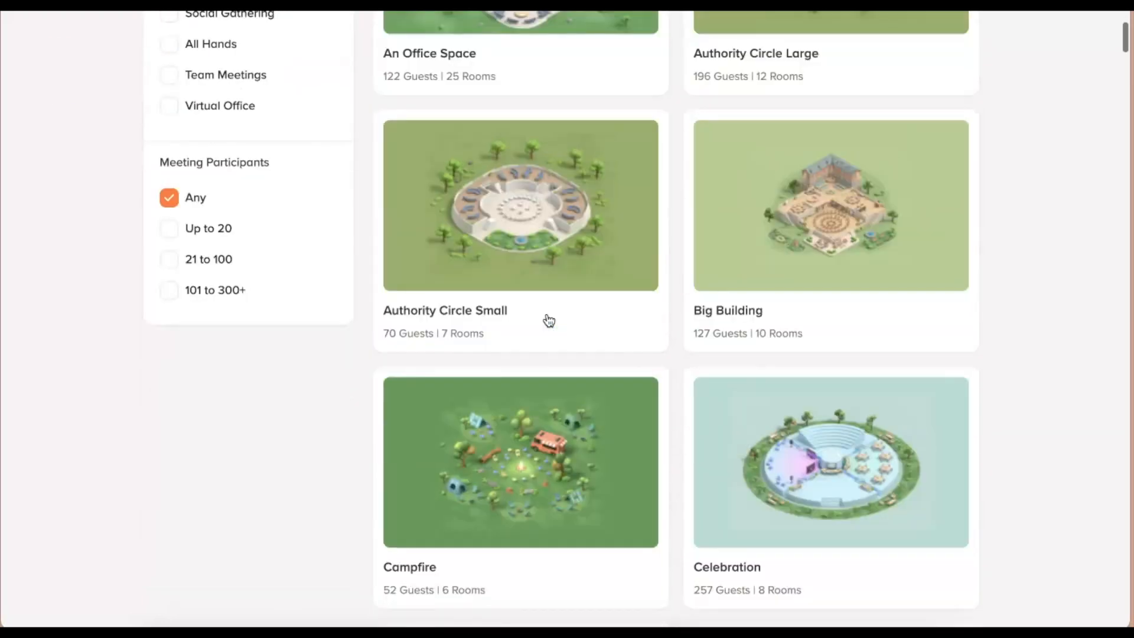
{"action": "scroll", "coordinate": [547, 319], "scroll_direction": "up", "scroll_amount": 5}
Step: Create "Leeann's new space!" from the An Office Space template
{"action": "left_click", "coordinate": [521, 216]}
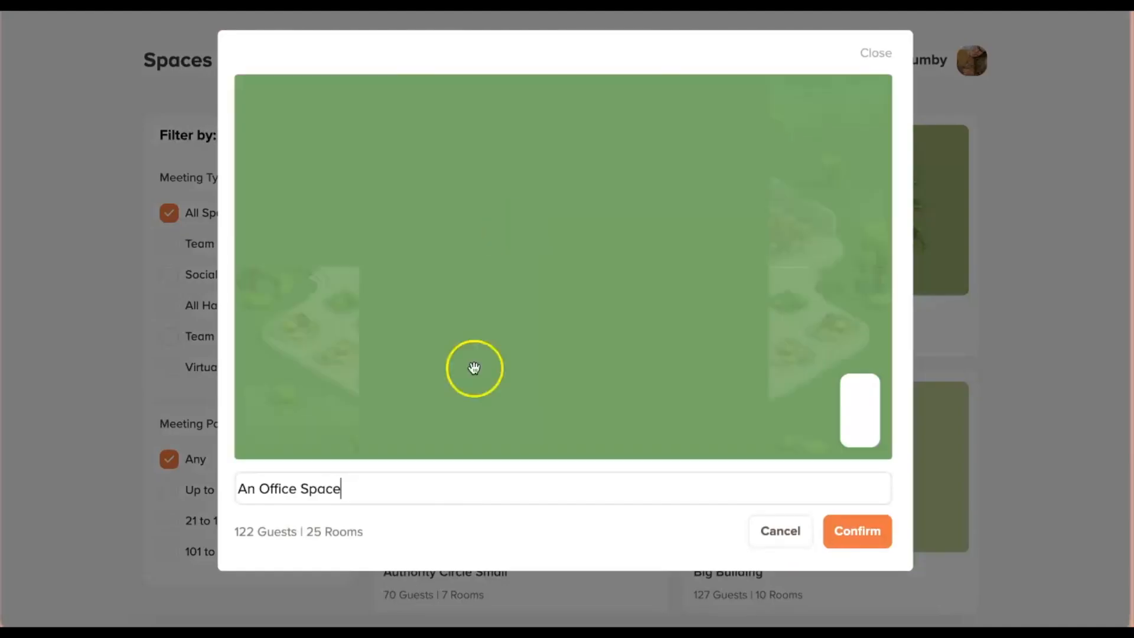
{"action": "left_click_drag", "start_coordinate": [342, 488], "coordinate": [238, 490]}
{"action": "type", "text": "Le"}
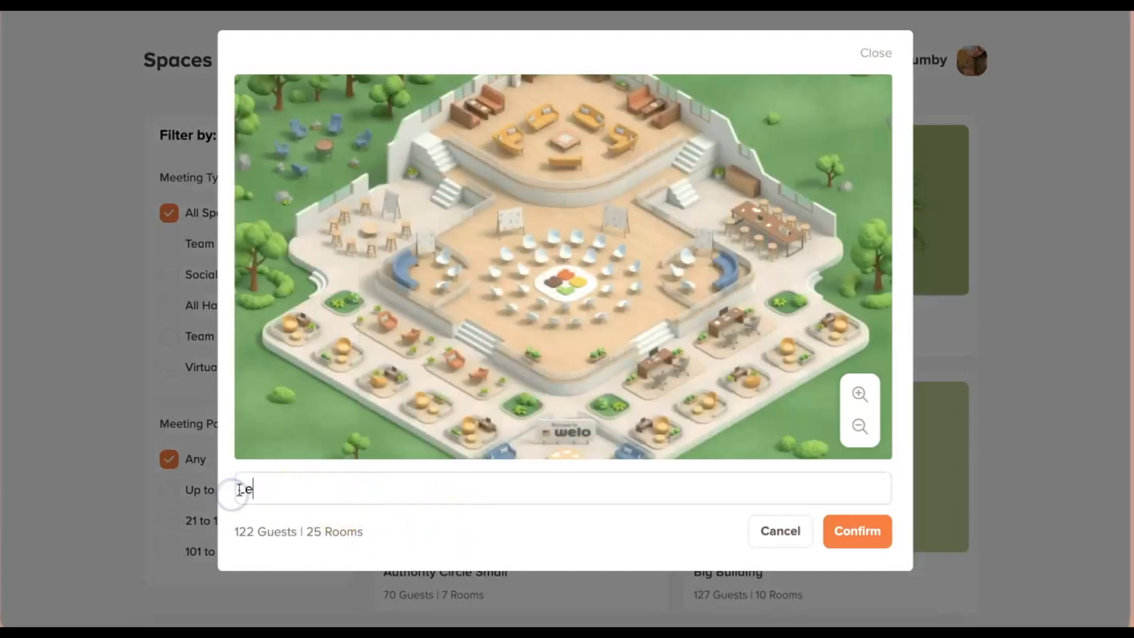
{"action": "type", "text": "eann's new s"}
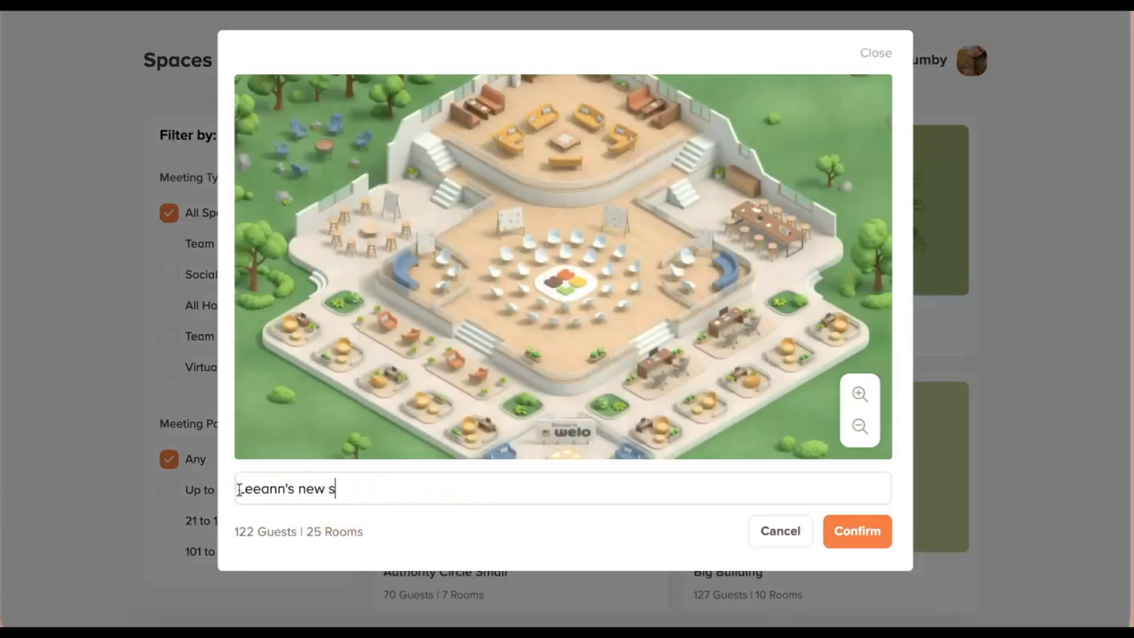
{"action": "type", "text": "pace!"}
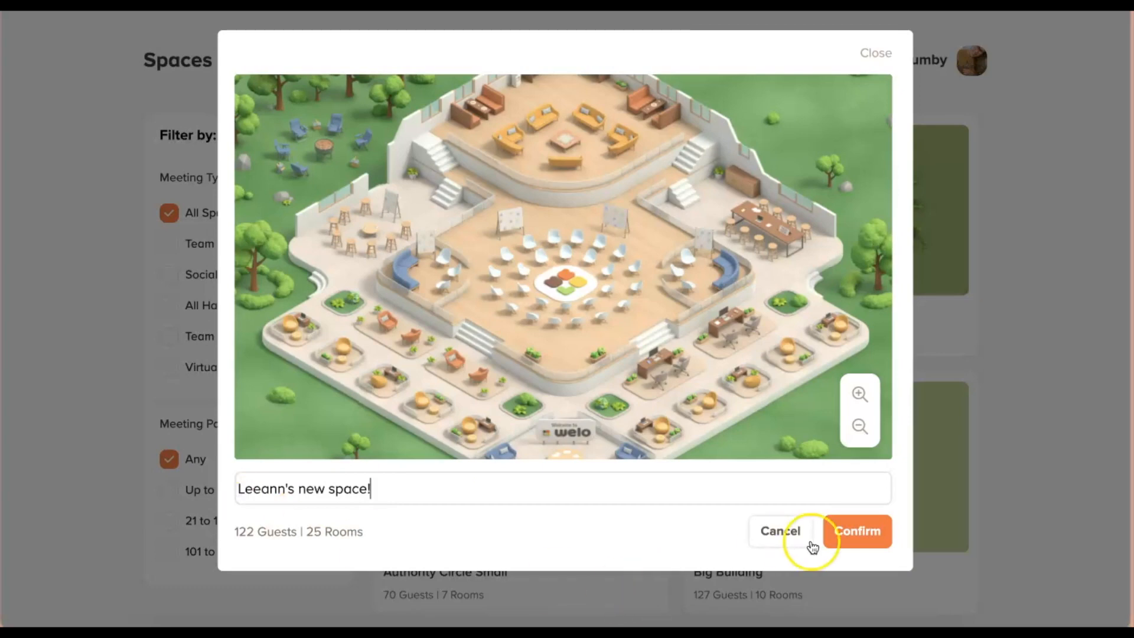
{"action": "left_click", "coordinate": [850, 532]}
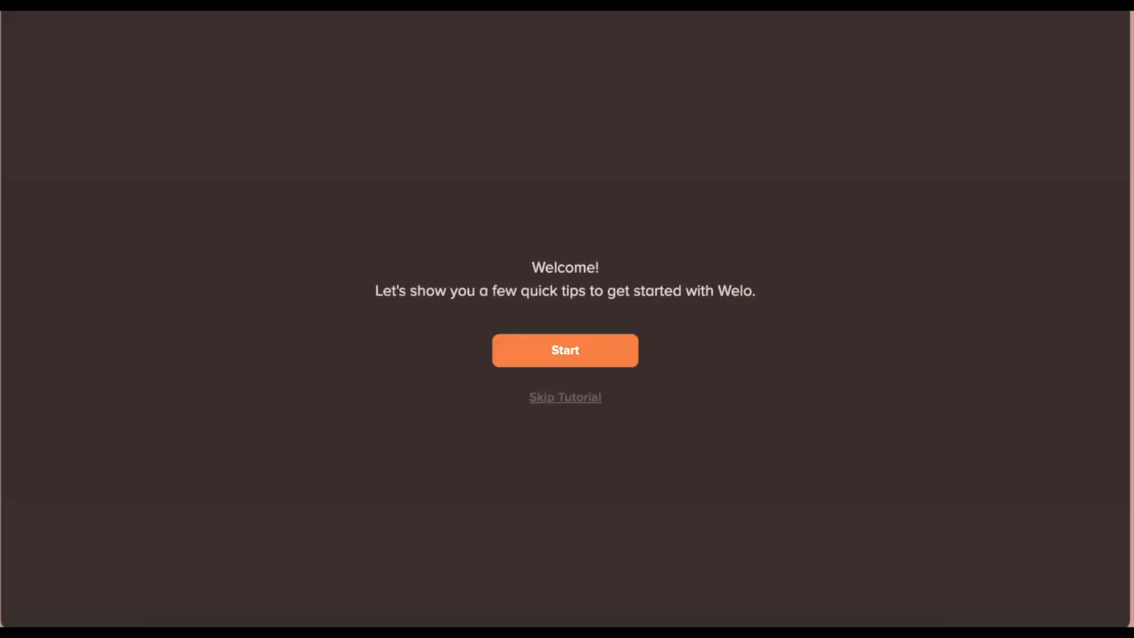
Step: Skip the tutorial and walk the avatar into the central plaza
{"action": "left_click", "coordinate": [565, 397]}
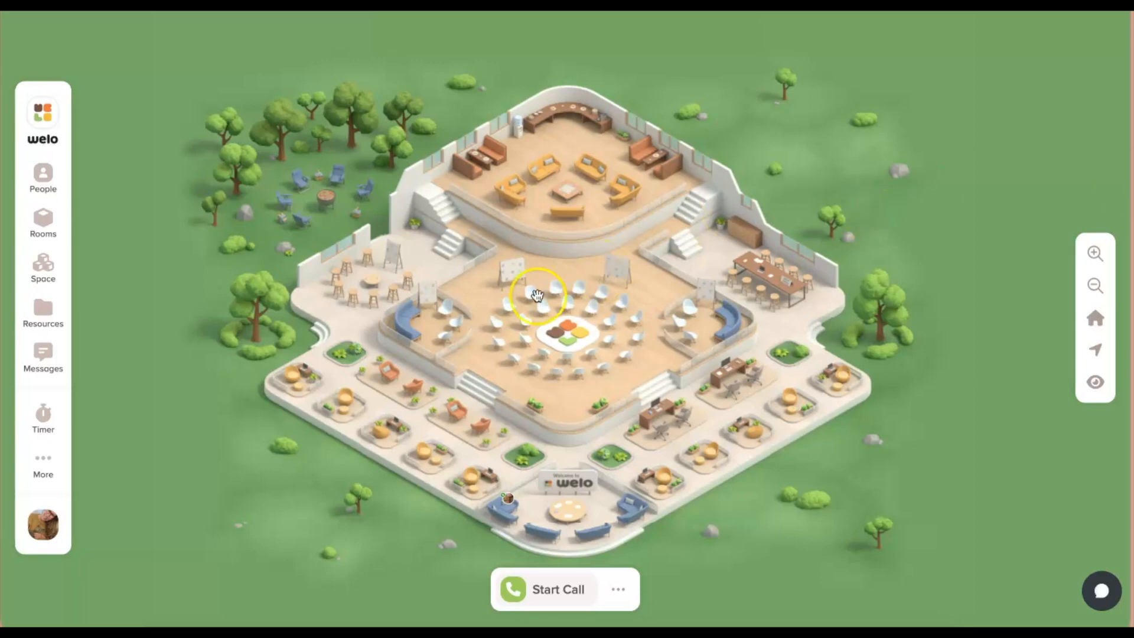
{"action": "left_click", "coordinate": [521, 330]}
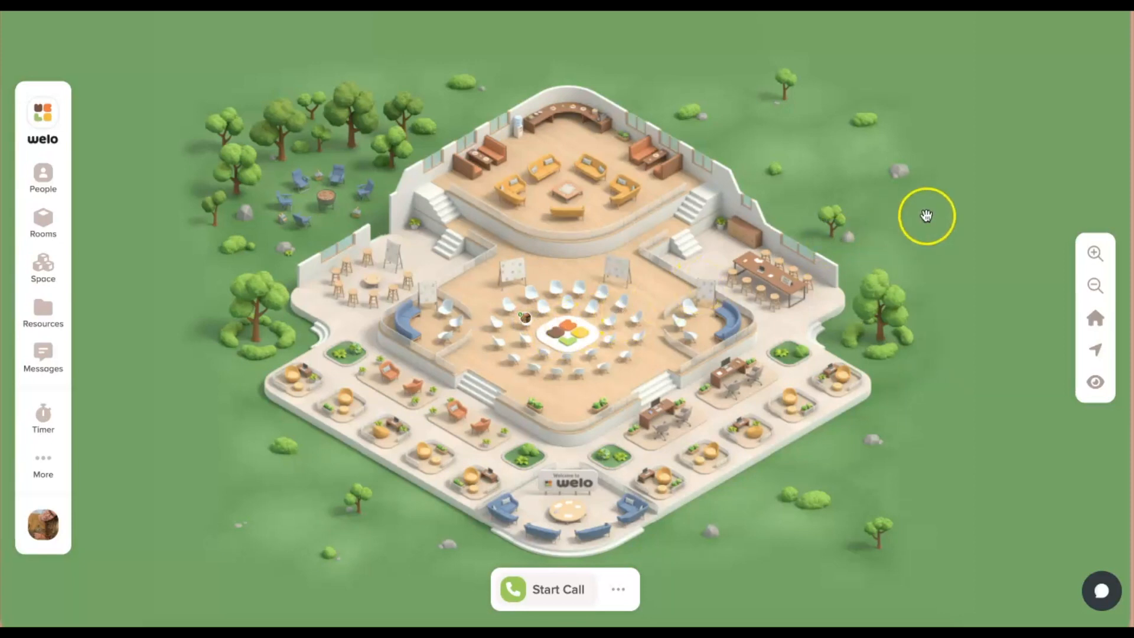
Step: Zoom in, locate your avatar, and move it across the plaza to the blue sofa on the left
{"action": "left_click", "coordinate": [1095, 253]}
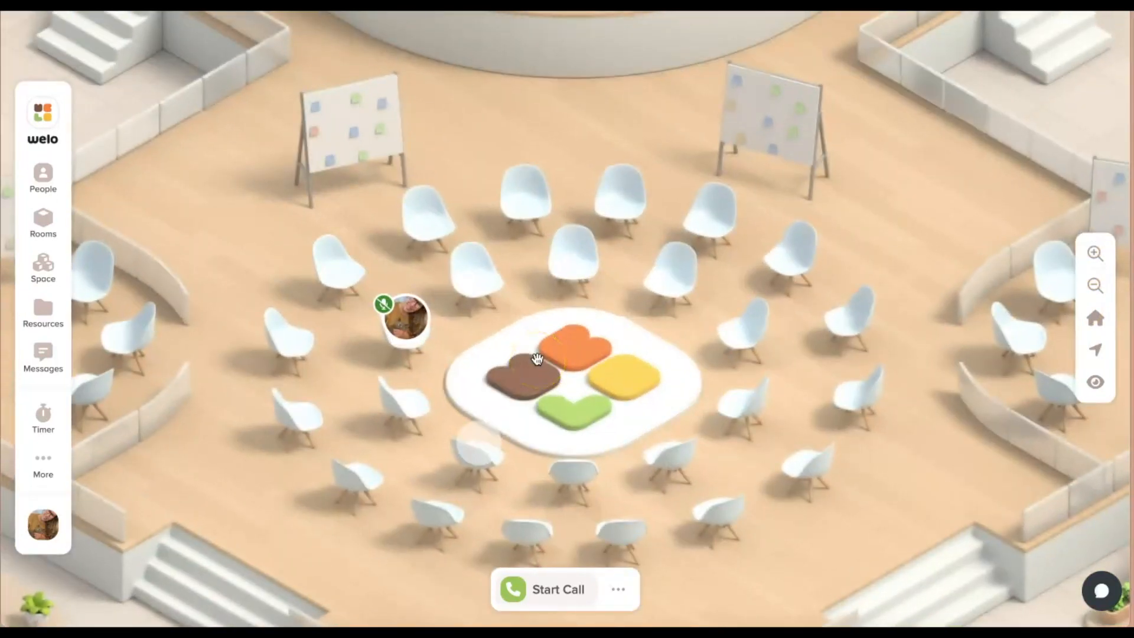
{"action": "left_click", "coordinate": [1095, 350]}
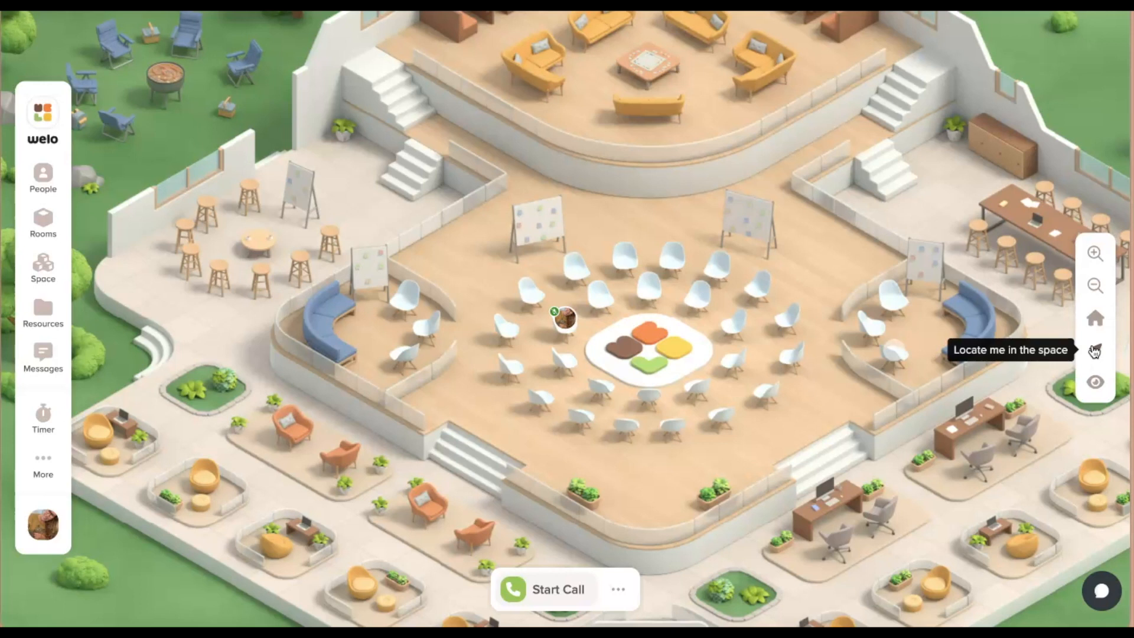
{"action": "left_click", "coordinate": [500, 330]}
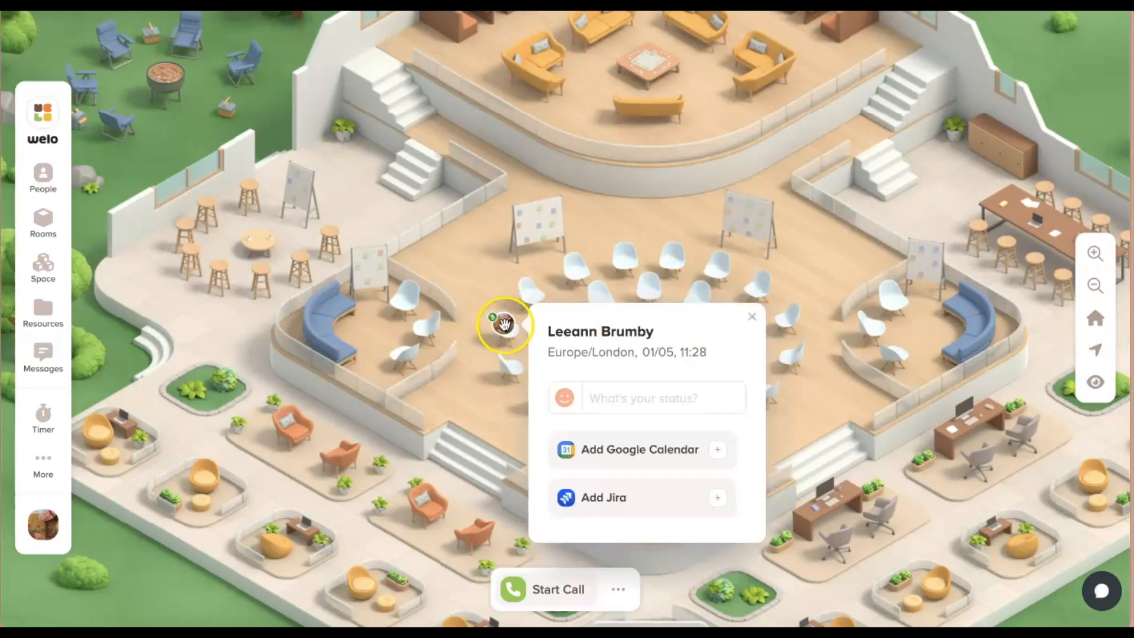
{"action": "left_click_drag", "start_coordinate": [504, 325], "coordinate": [608, 293]}
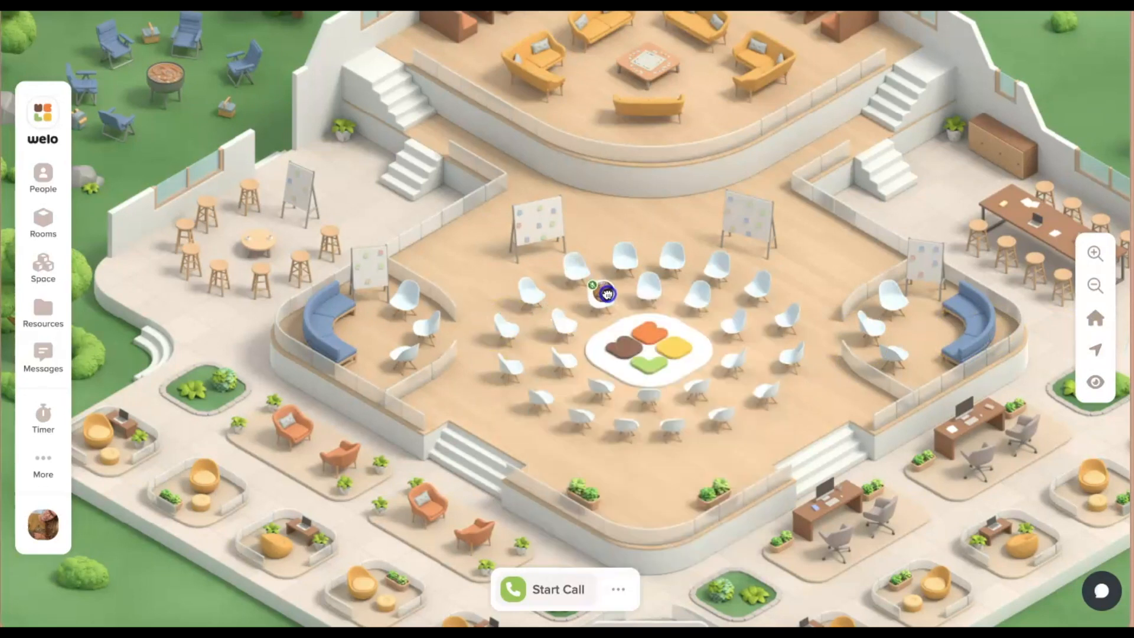
{"action": "mouse_move", "coordinate": [608, 292]}
{"action": "left_mouse_down"}
{"action": "mouse_move", "coordinate": [390, 297]}
{"action": "mouse_move", "coordinate": [404, 294]}
{"action": "left_mouse_up"}
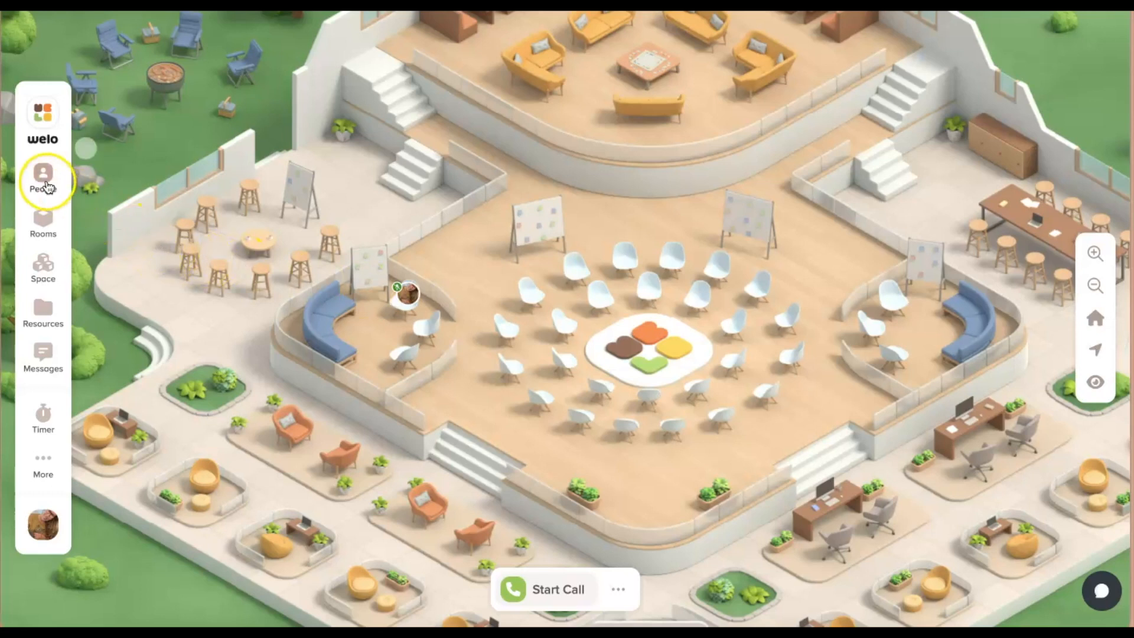
Step: Invite a guest via the People panel so a second person joins by the sofa
{"action": "left_click", "coordinate": [46, 181]}
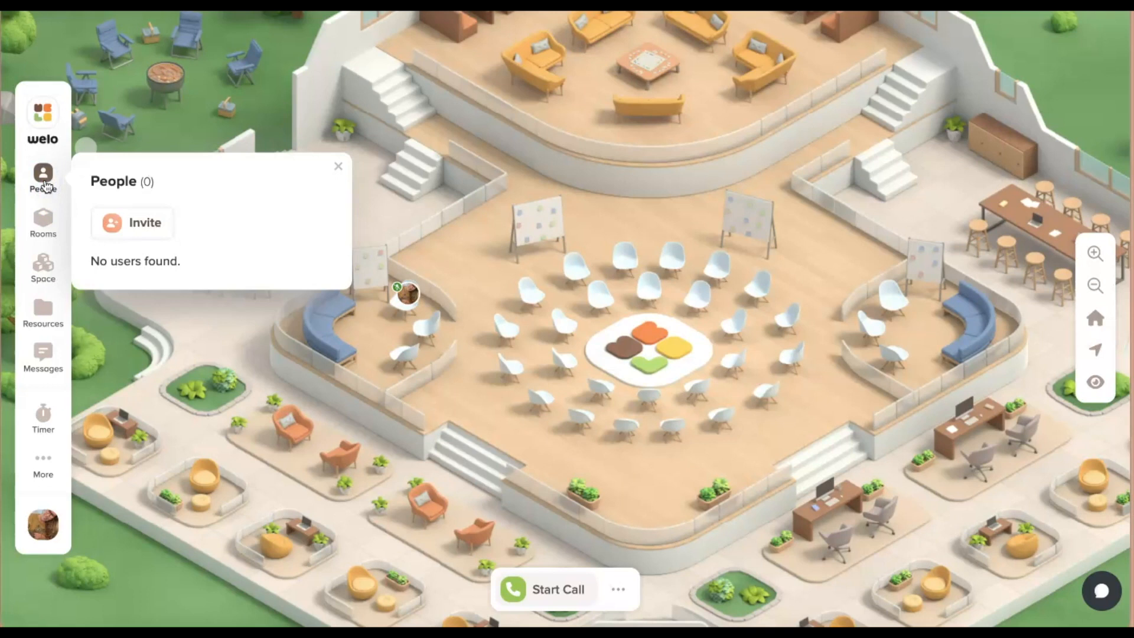
{"action": "left_click", "coordinate": [140, 227]}
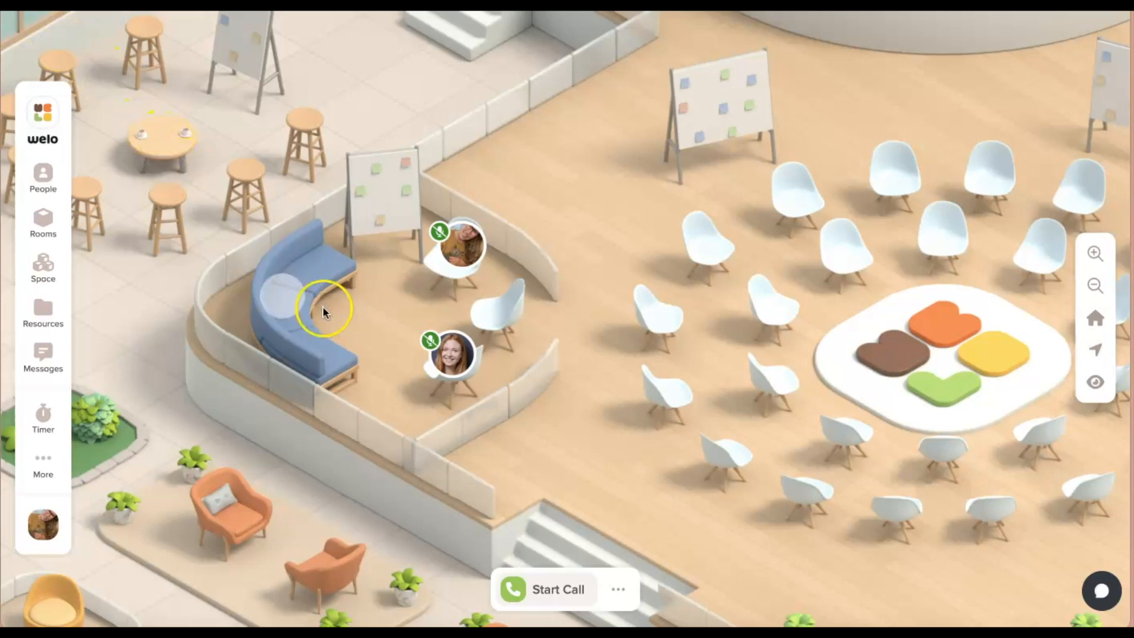
Step: Start a call with the guest, reposition the call window, and review sharing and settings options
{"action": "left_click", "coordinate": [545, 586]}
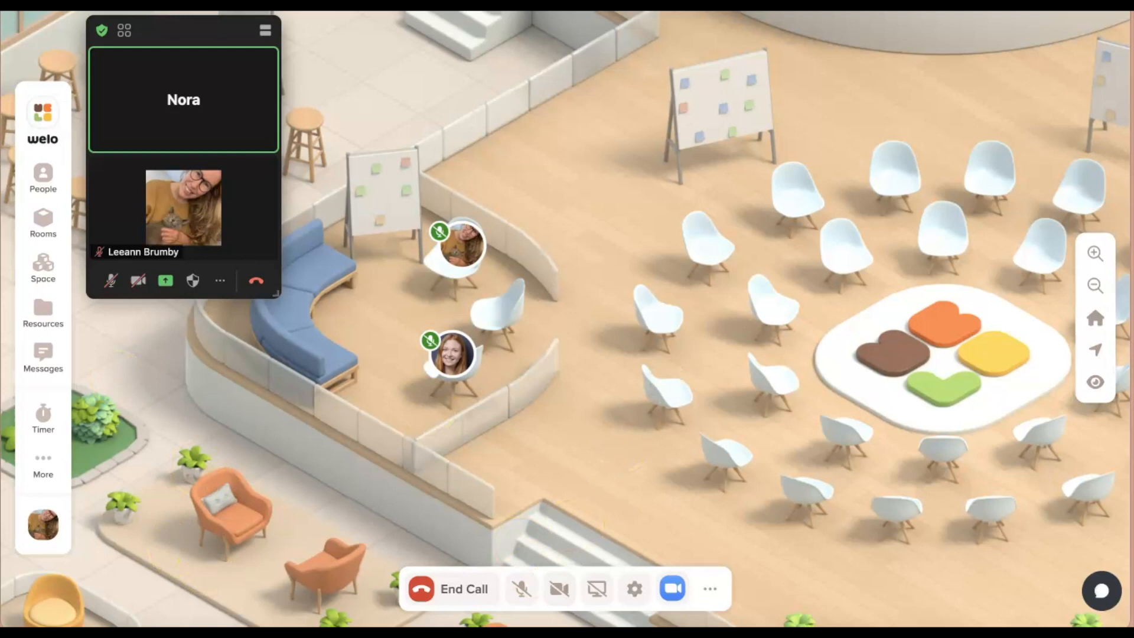
{"action": "mouse_move", "coordinate": [191, 36]}
{"action": "left_mouse_down"}
{"action": "mouse_move", "coordinate": [386, 82]}
{"action": "mouse_move", "coordinate": [650, 118]}
{"action": "left_mouse_up"}
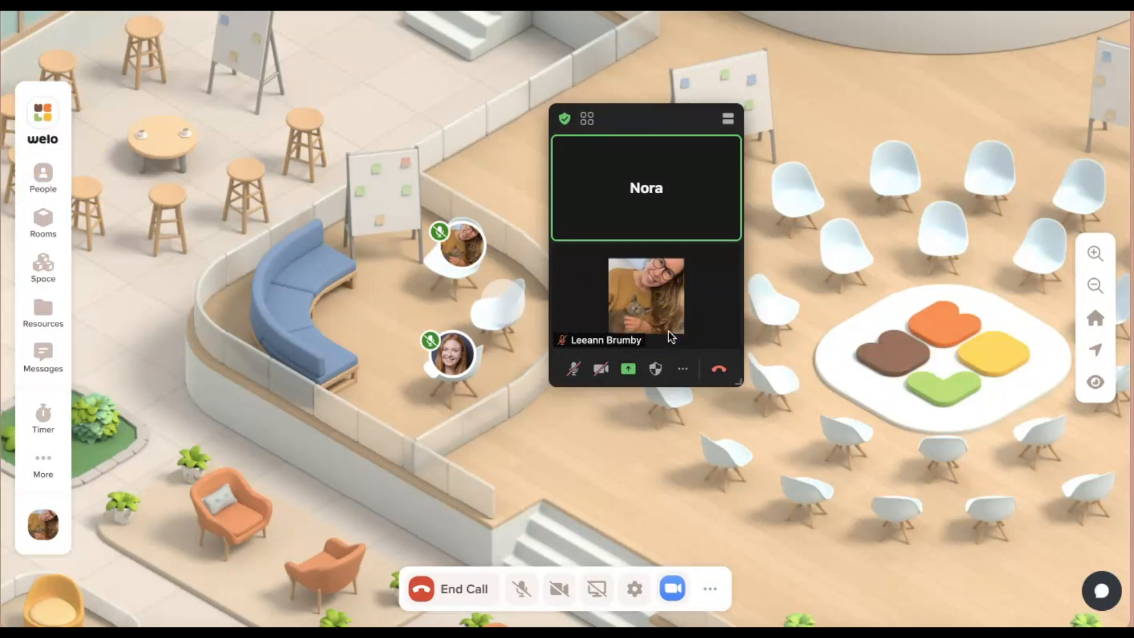
{"action": "left_click", "coordinate": [596, 588]}
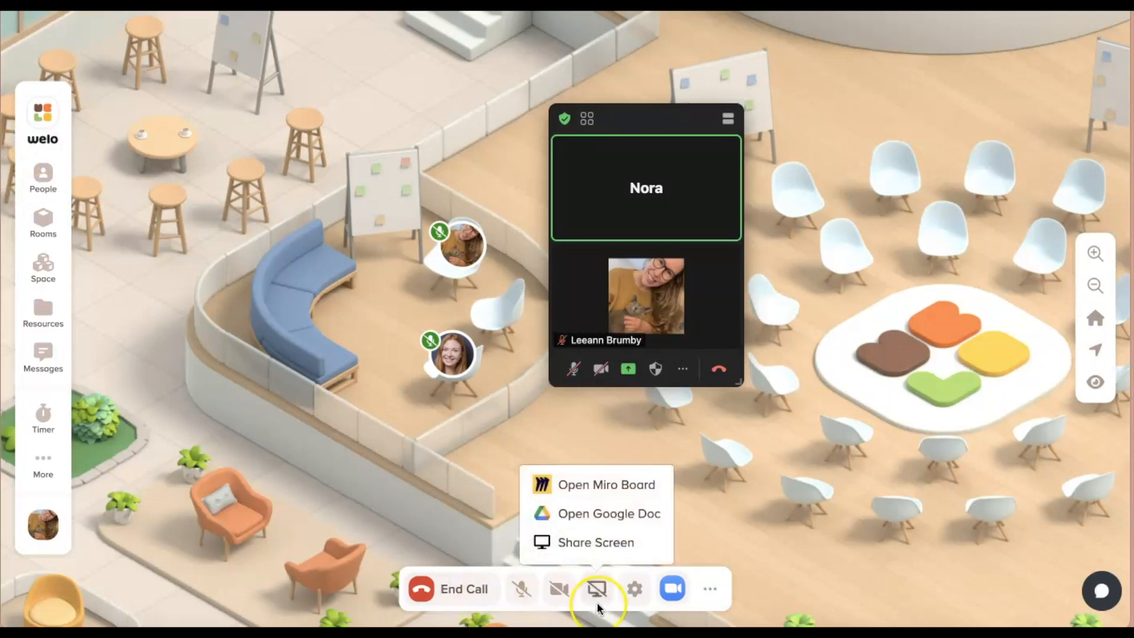
{"action": "left_click", "coordinate": [737, 588]}
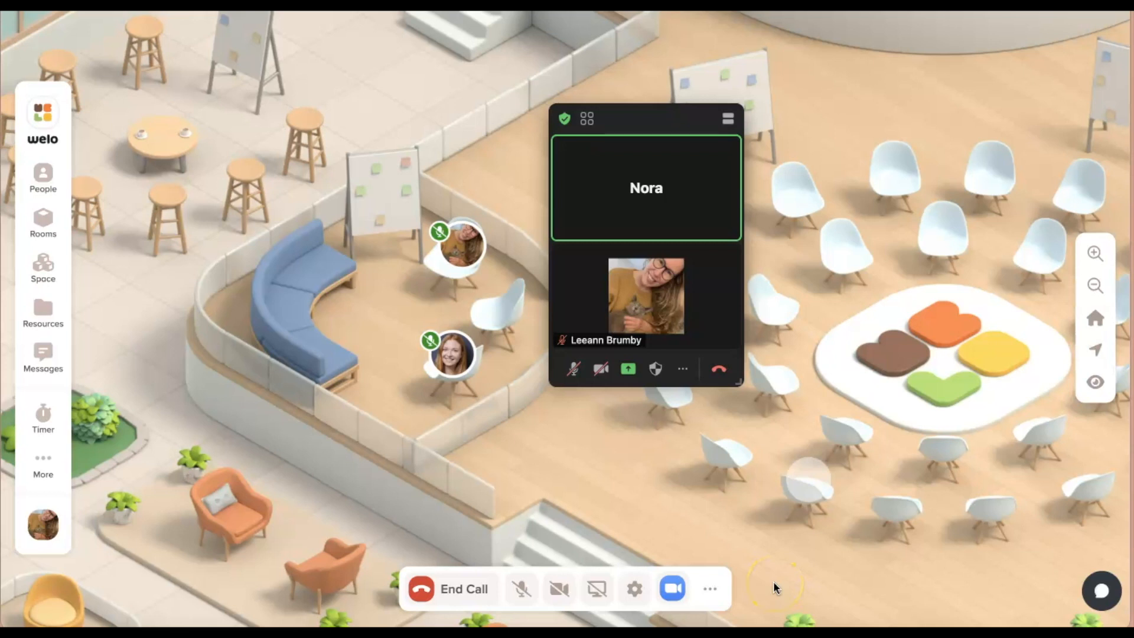
{"action": "left_click", "coordinate": [634, 590]}
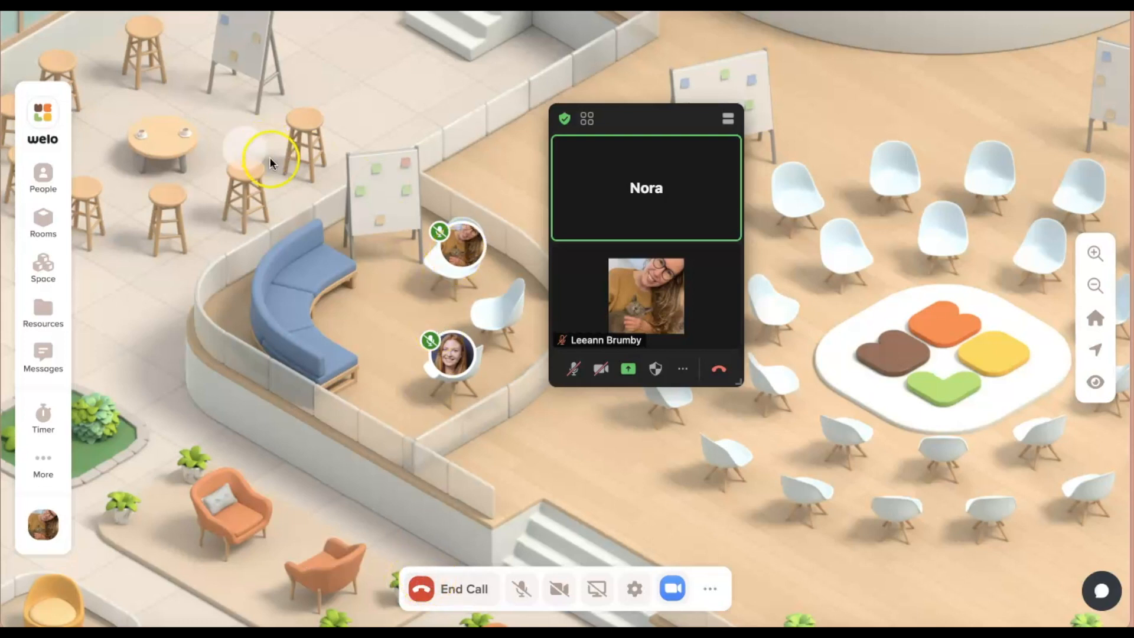
Step: Leave the call by walking the avatar to the stools by the round table
{"action": "left_click", "coordinate": [243, 160]}
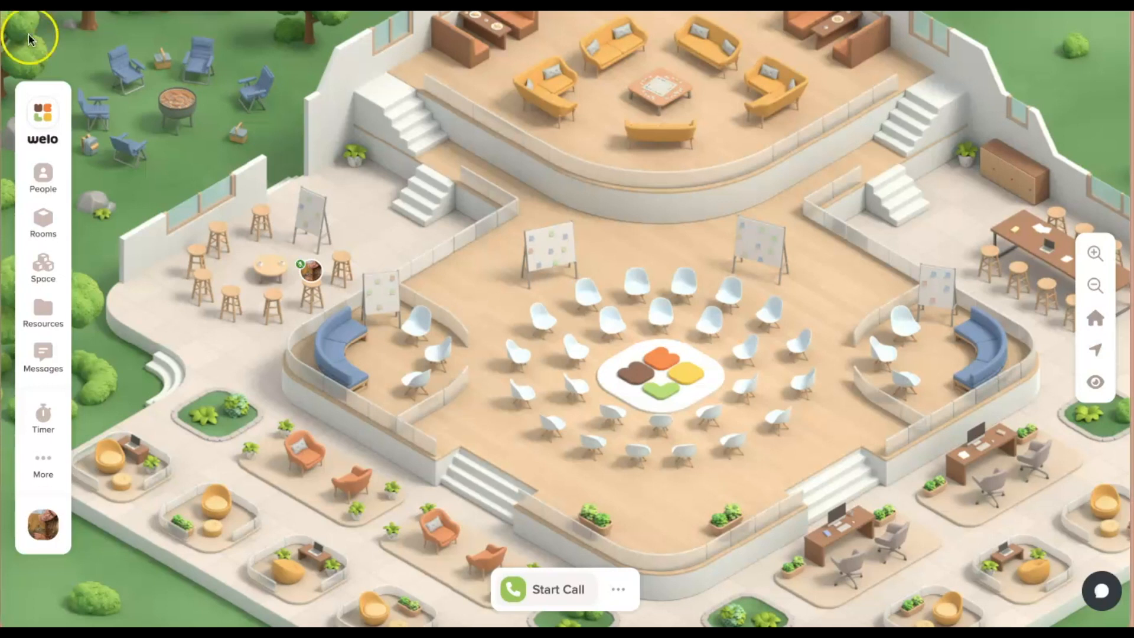
{"action": "left_click", "coordinate": [49, 224]}
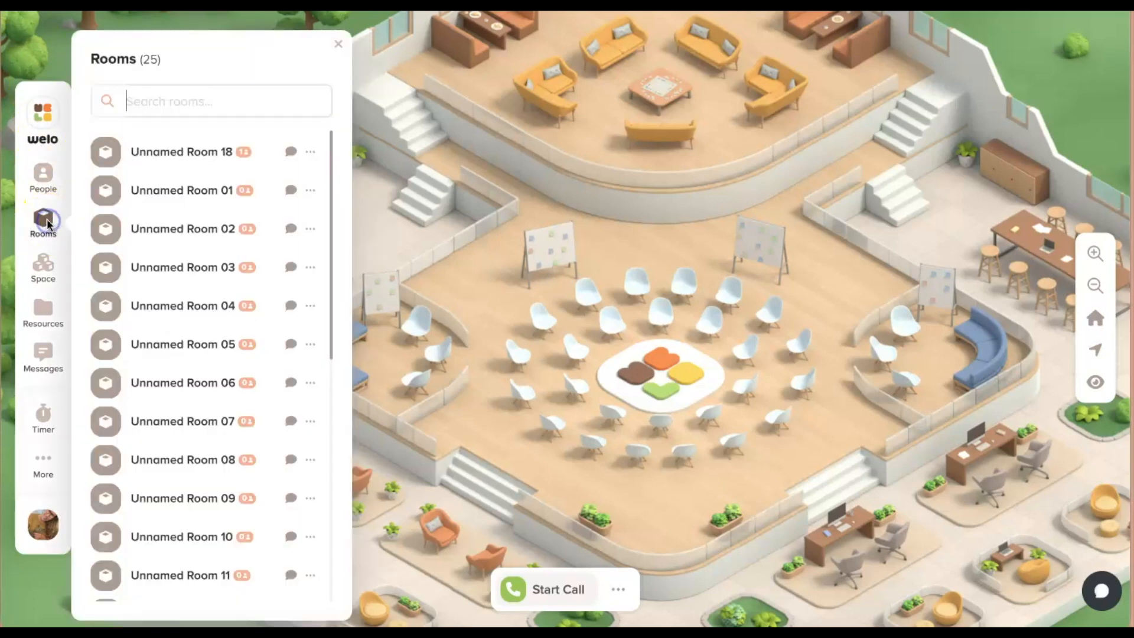
{"action": "left_click", "coordinate": [339, 43]}
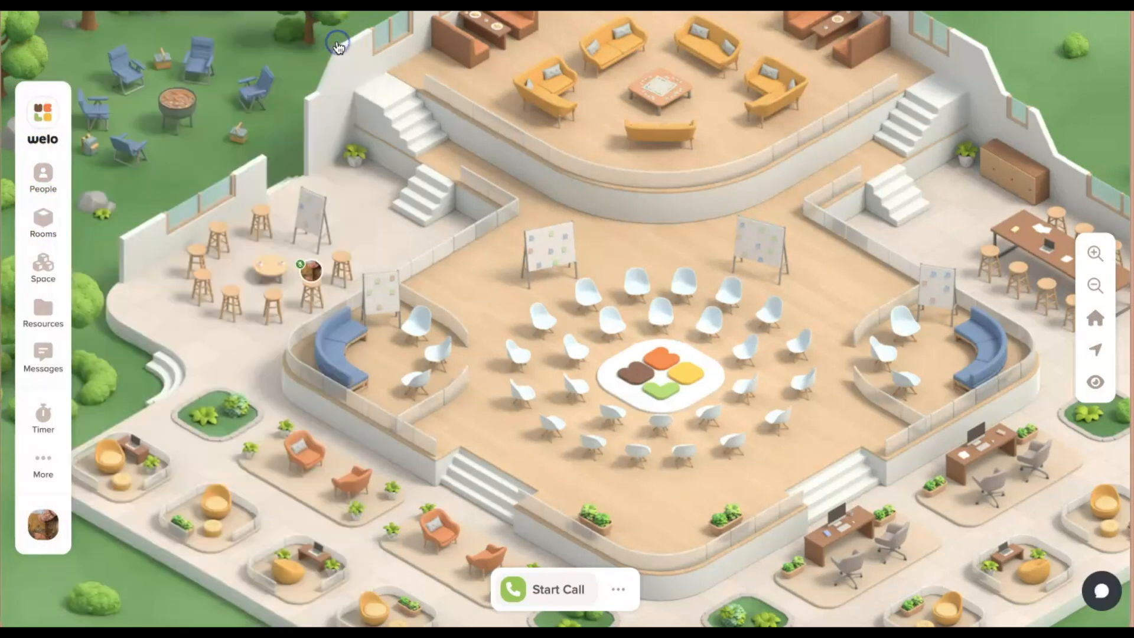
Step: Relabel the stools room as Customer Success through its room settings
{"action": "right_click", "coordinate": [258, 260]}
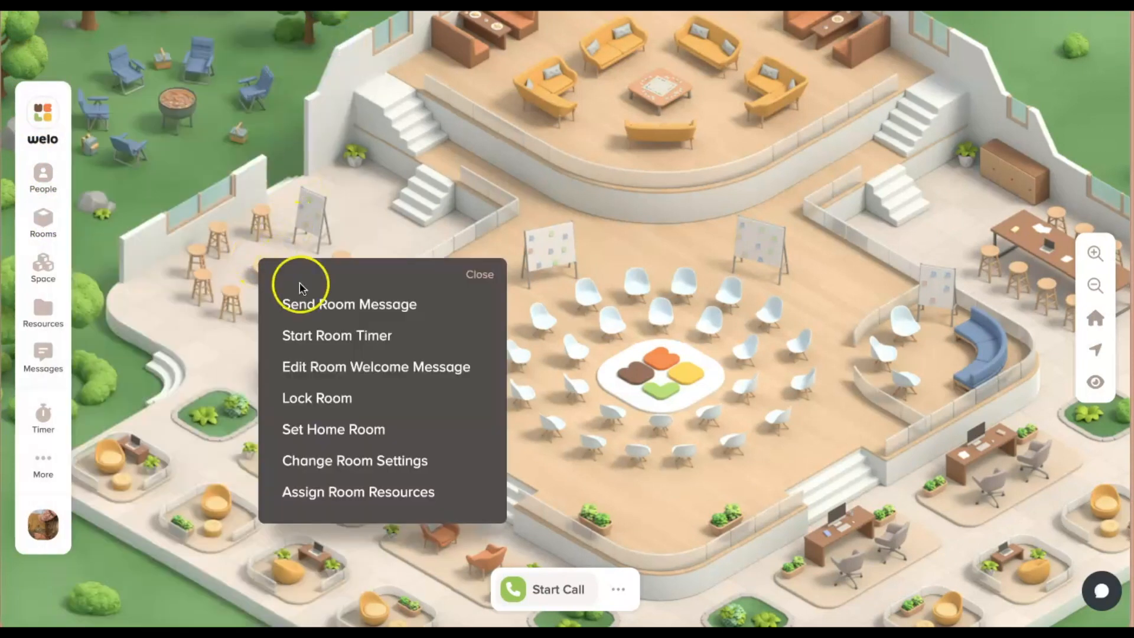
{"action": "left_click", "coordinate": [346, 461]}
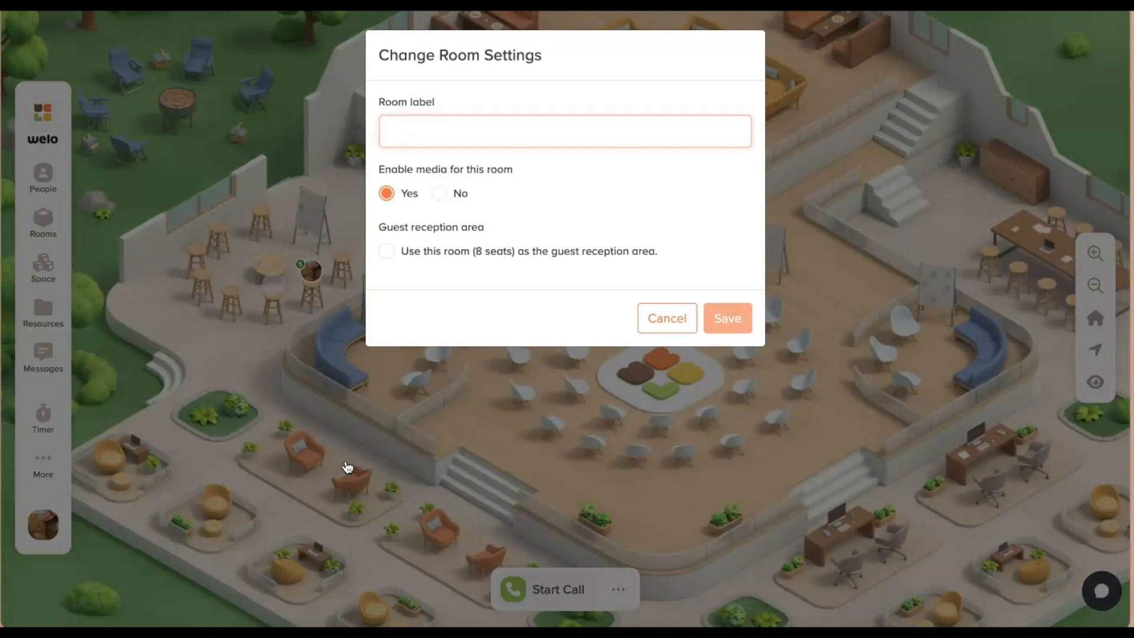
{"action": "type", "text": "C"}
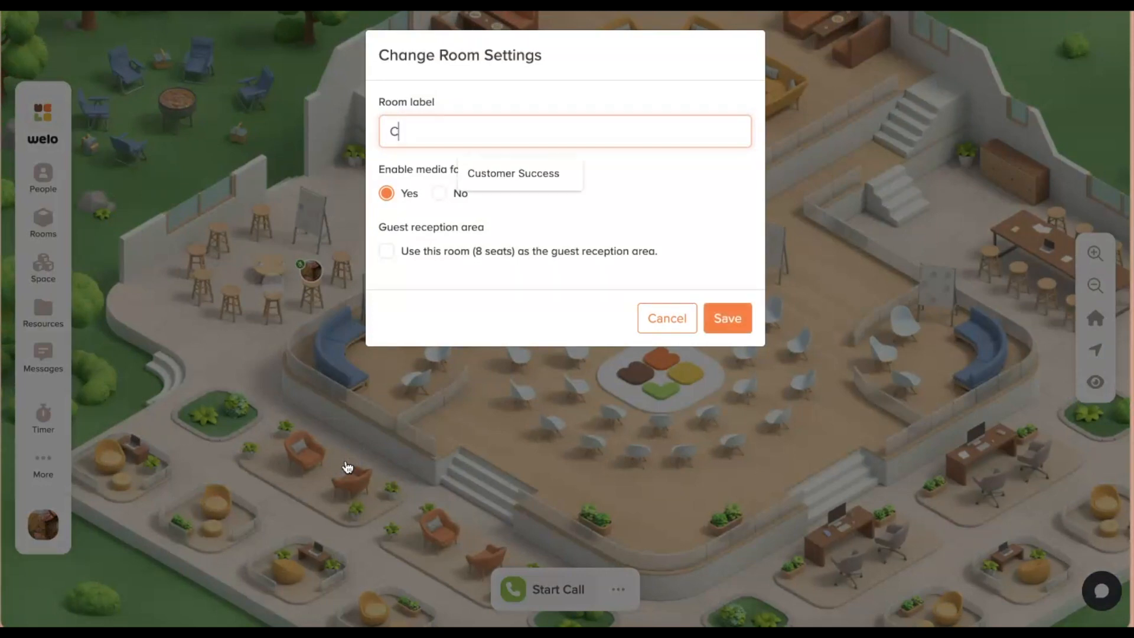
{"action": "type", "text": "ustomer Su"}
{"action": "type", "text": "ccess"}
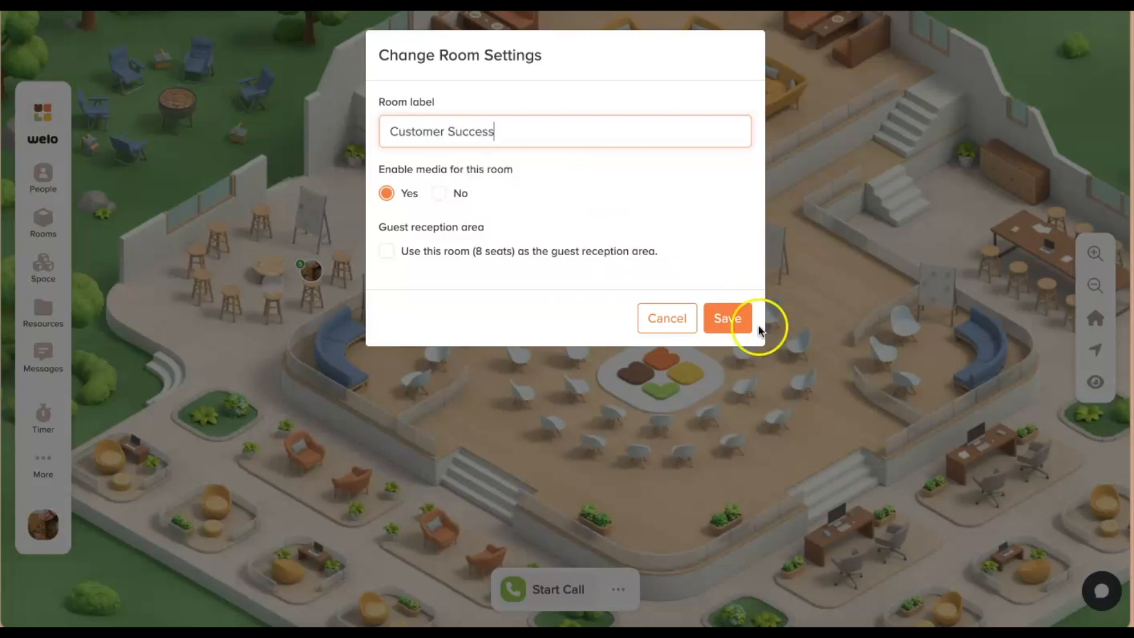
{"action": "left_click", "coordinate": [728, 319]}
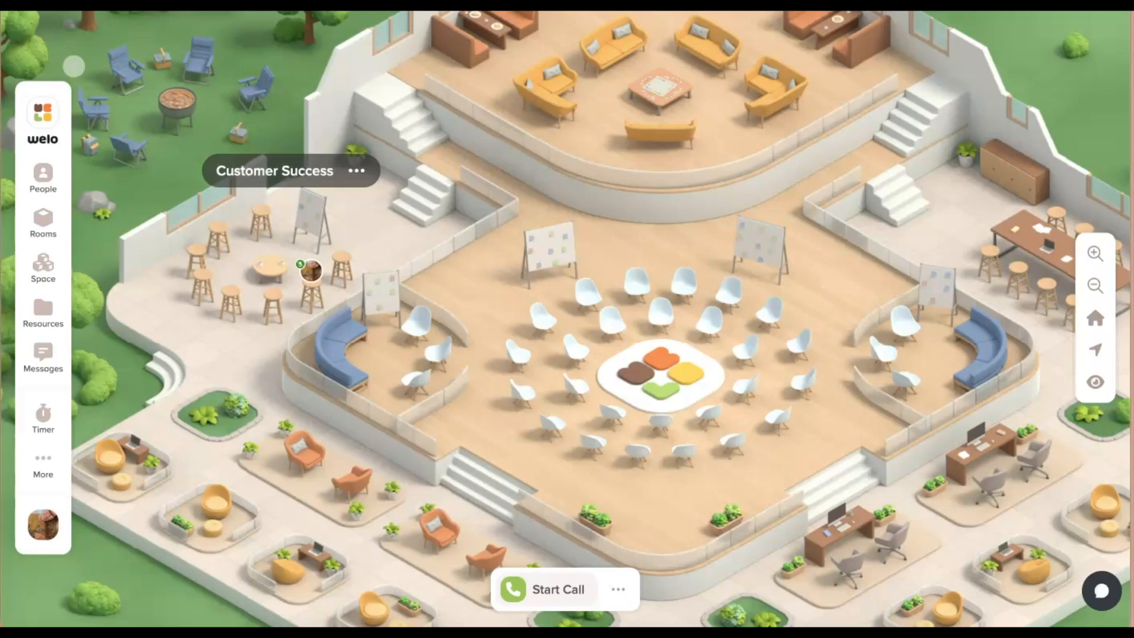
{"action": "right_click", "coordinate": [247, 240]}
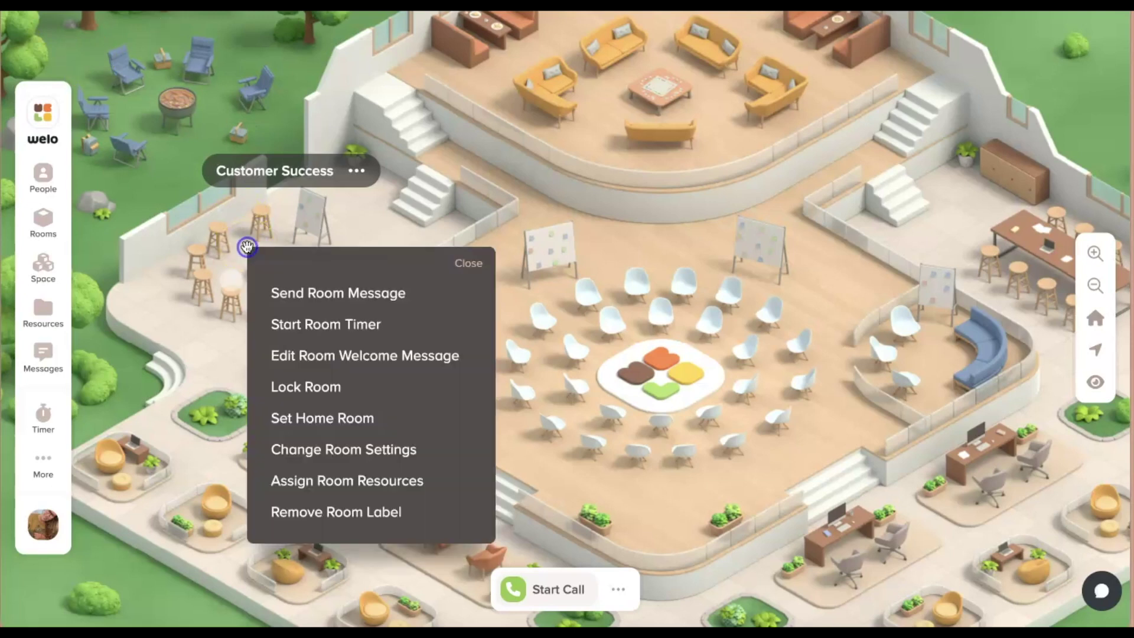
{"action": "left_click", "coordinate": [341, 357]}
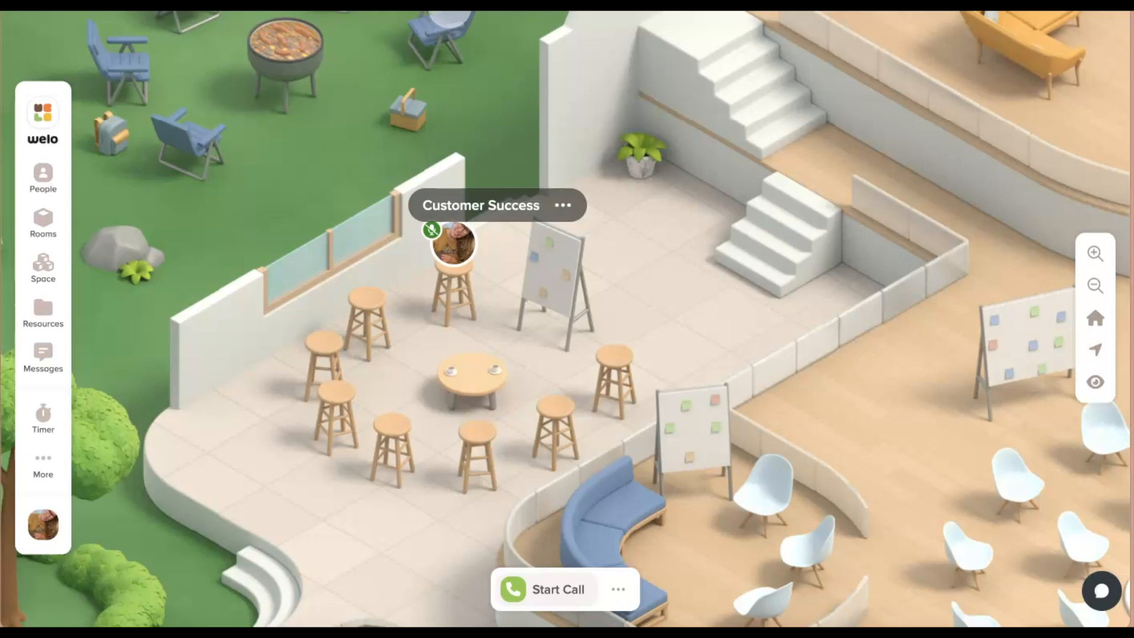
Step: Start a new resource from the space's resource management
{"action": "left_click", "coordinate": [42, 311]}
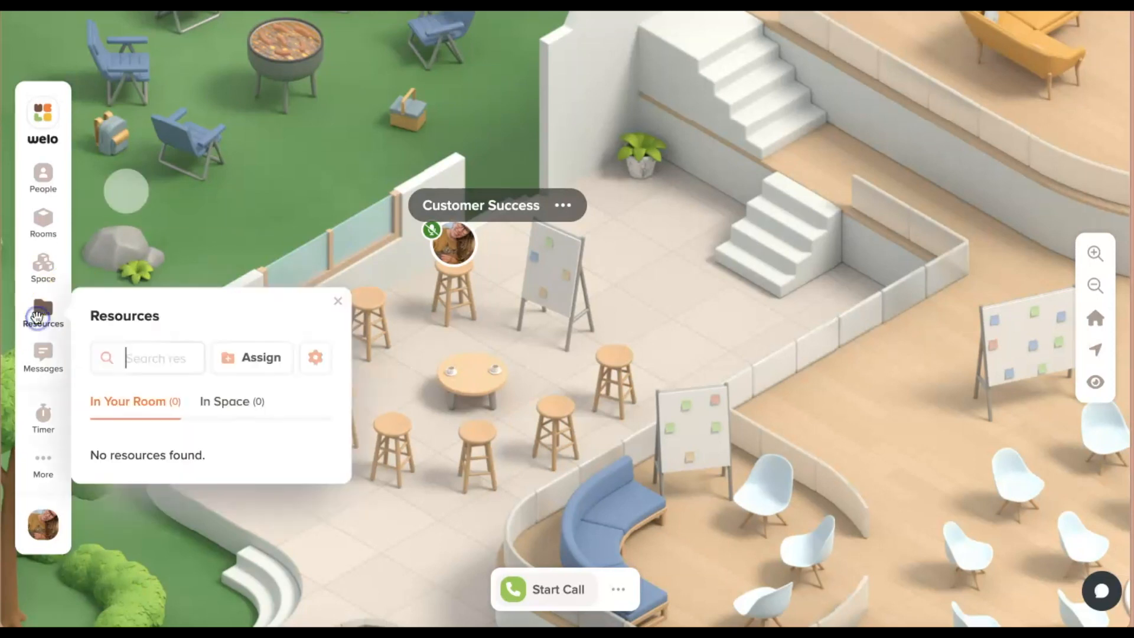
{"action": "left_click", "coordinate": [315, 358]}
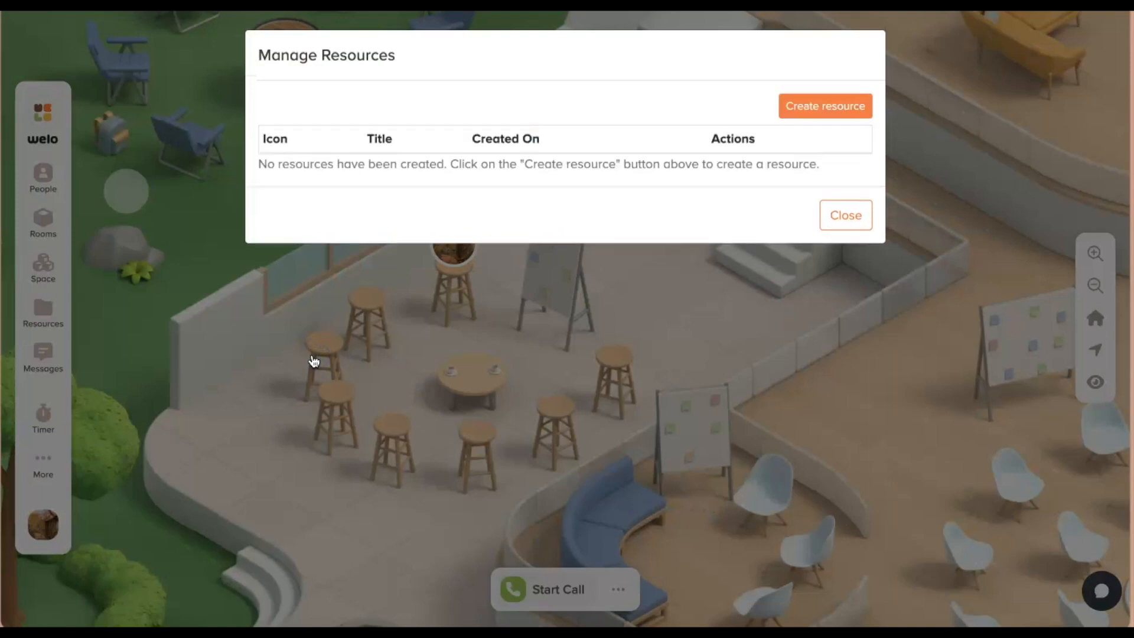
{"action": "left_click", "coordinate": [820, 106]}
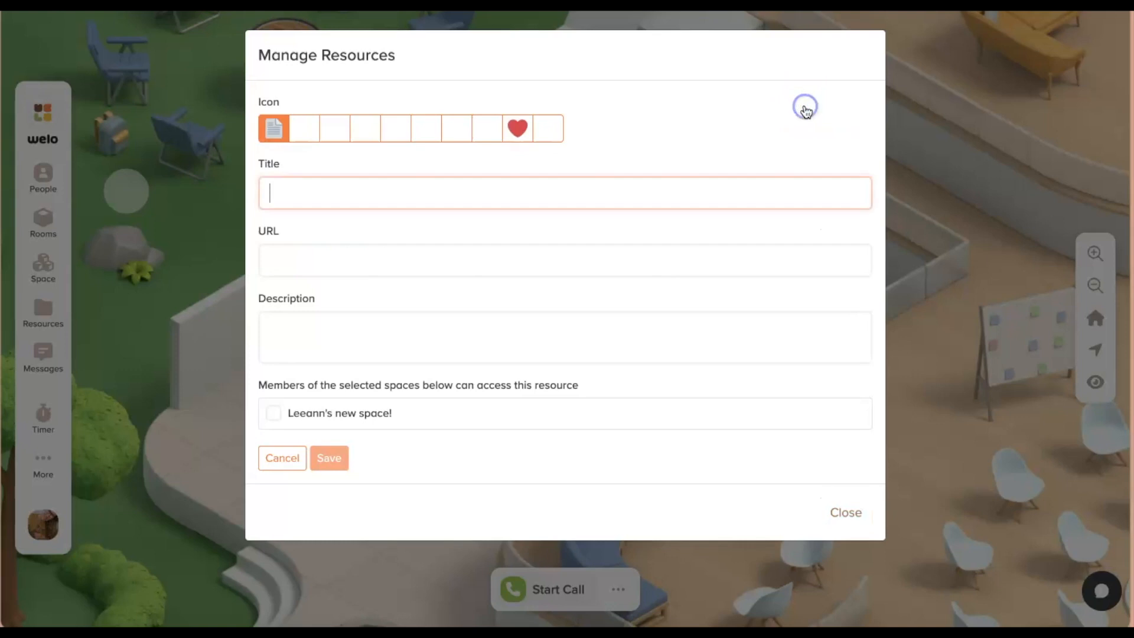
{"action": "type", "text": "T"}
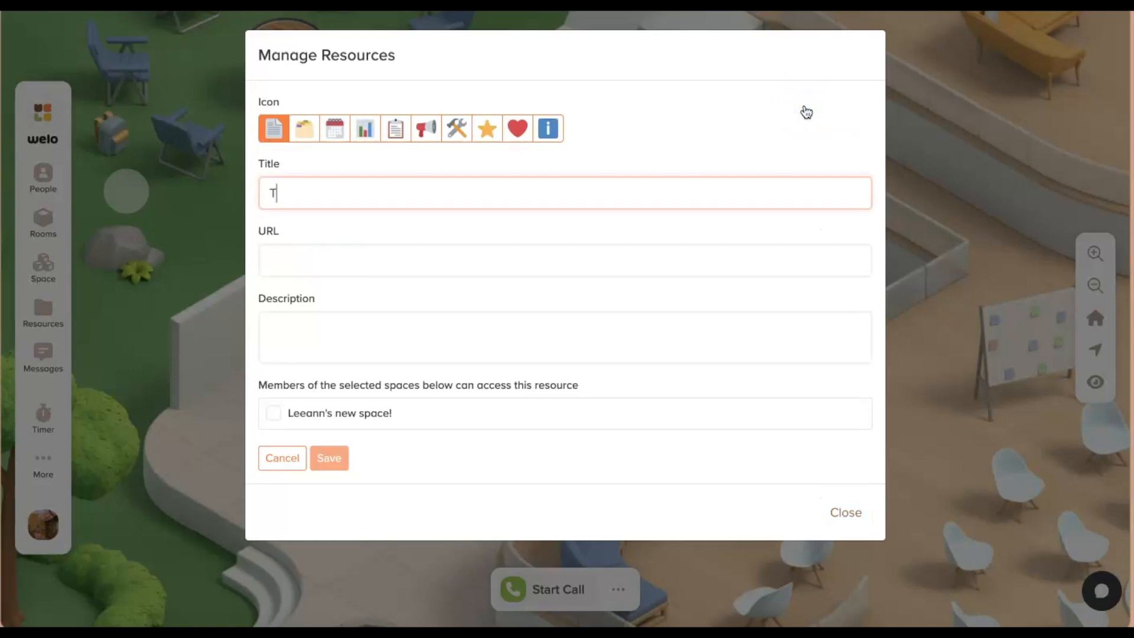
{"action": "type", "text": "eambuilding ide"}
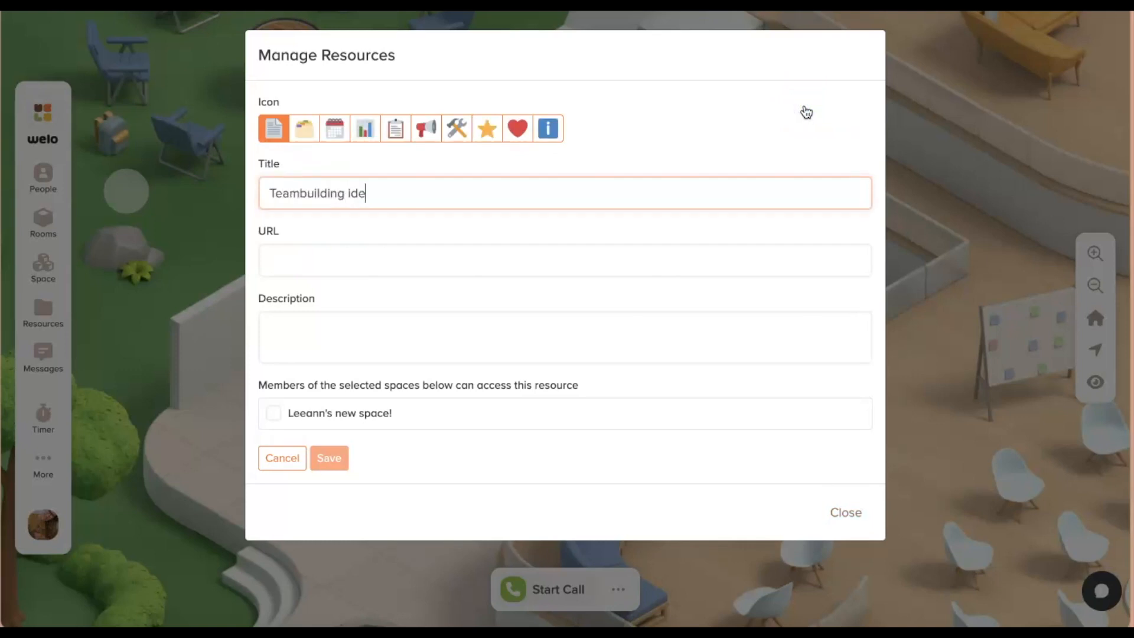
{"action": "type", "text": "as"}
Step: Save the Teambuilding ideas resource with the Google Sheets link for the whole space
{"action": "left_click", "coordinate": [322, 268]}
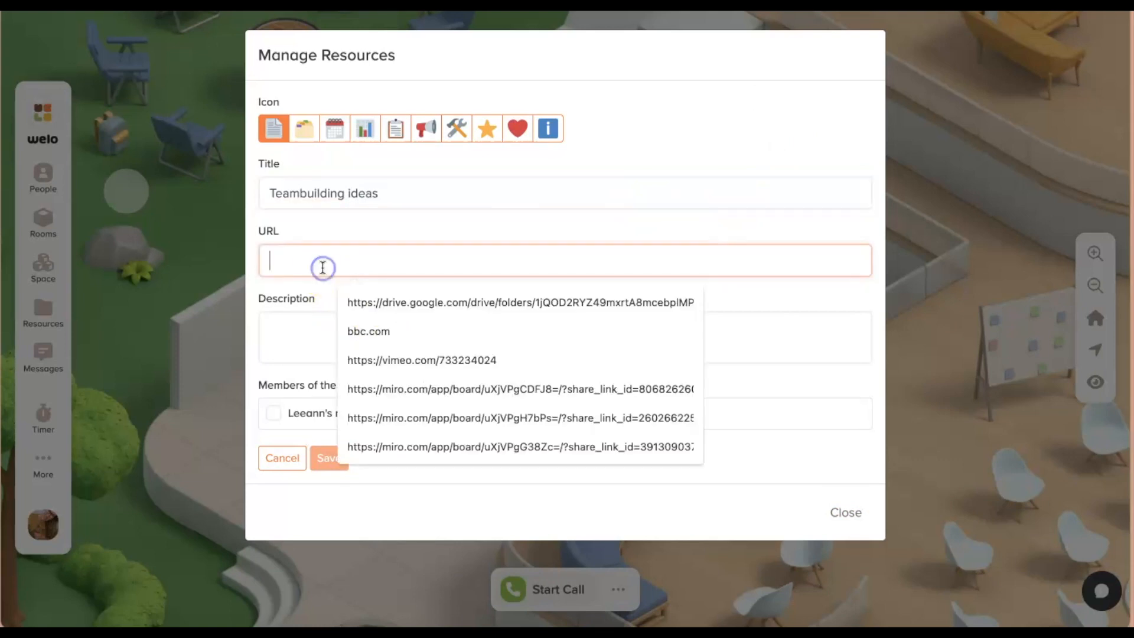
{"action": "left_click", "coordinate": [372, 311]}
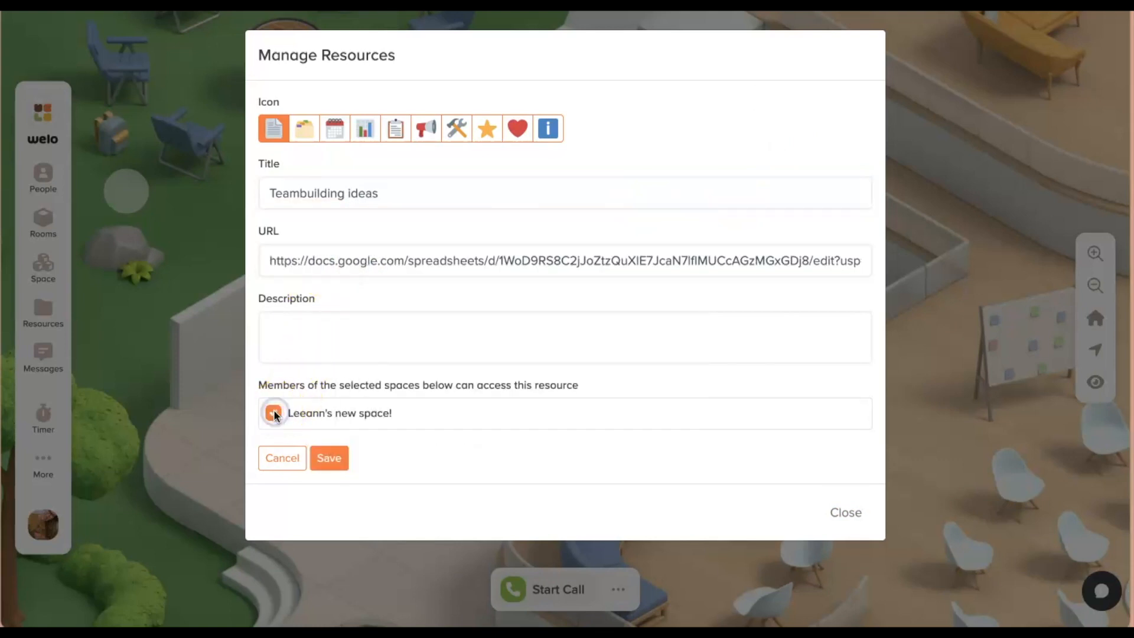
{"action": "left_click", "coordinate": [329, 458]}
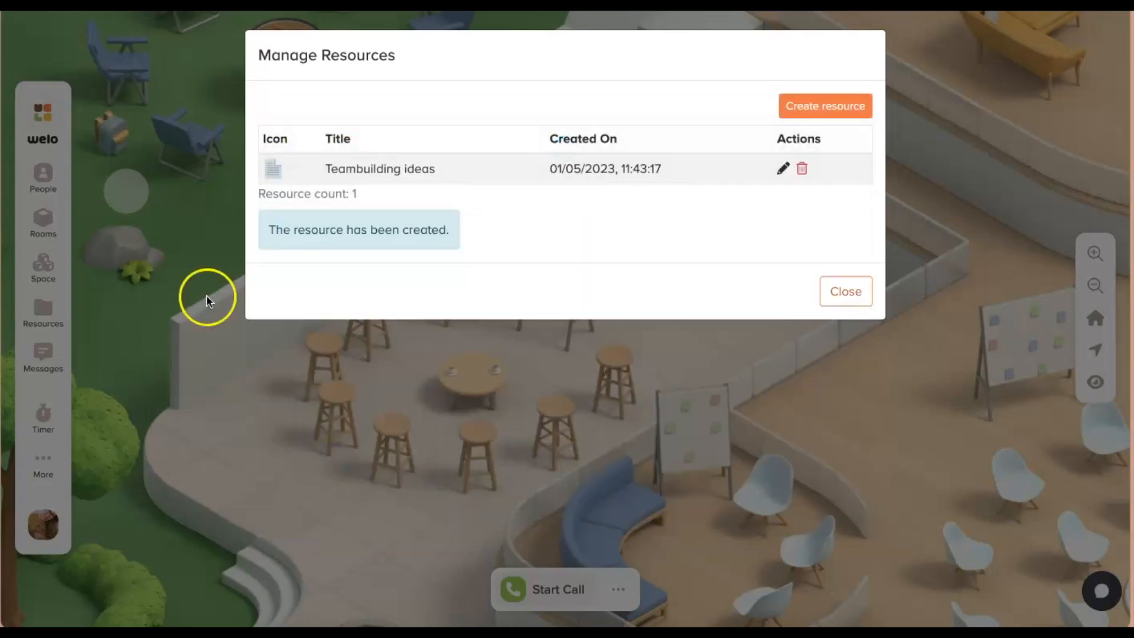
{"action": "left_click", "coordinate": [845, 290]}
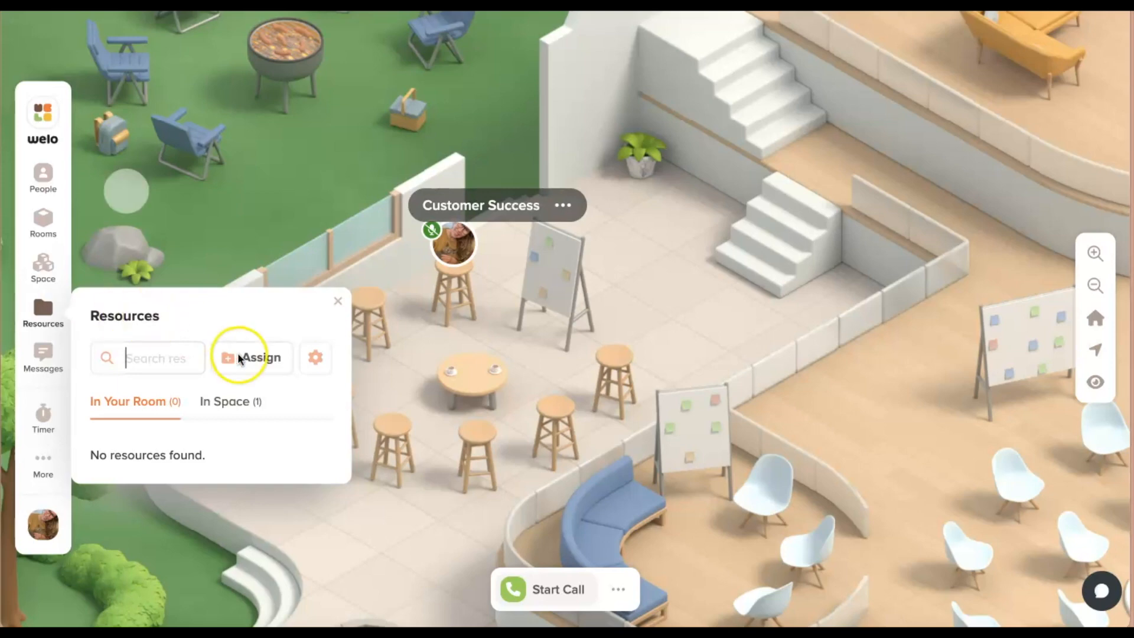
Step: Assign Teambuilding ideas to the Customer Success room, shown in the Welo space, and save
{"action": "left_click", "coordinate": [255, 358]}
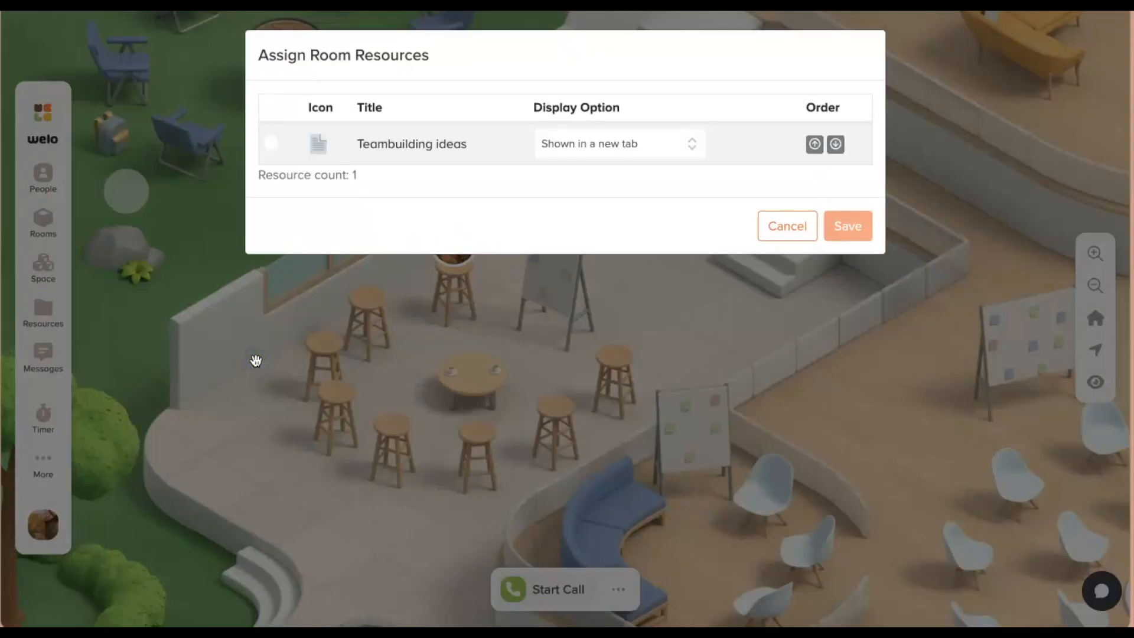
{"action": "left_click", "coordinate": [272, 144]}
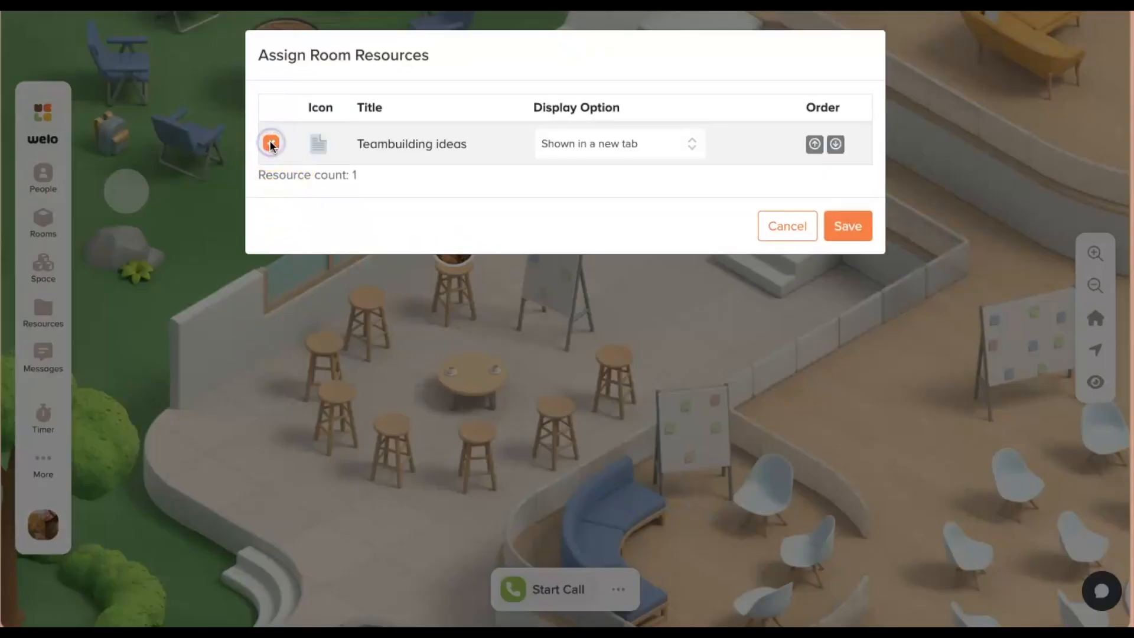
{"action": "left_click", "coordinate": [688, 147]}
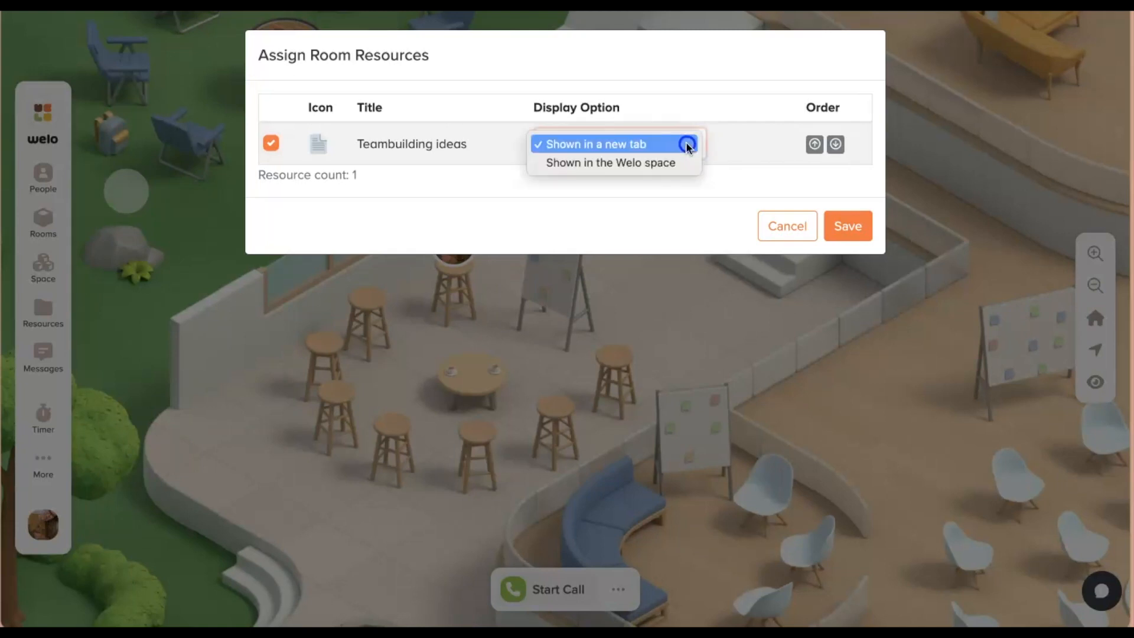
{"action": "left_click", "coordinate": [676, 167]}
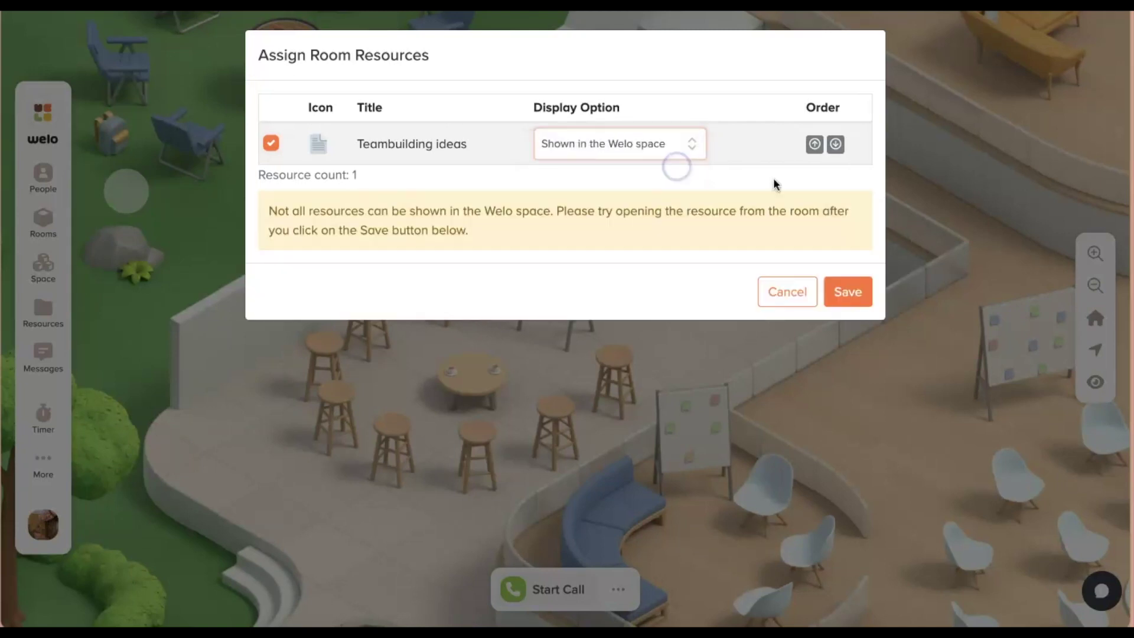
{"action": "left_click", "coordinate": [847, 293]}
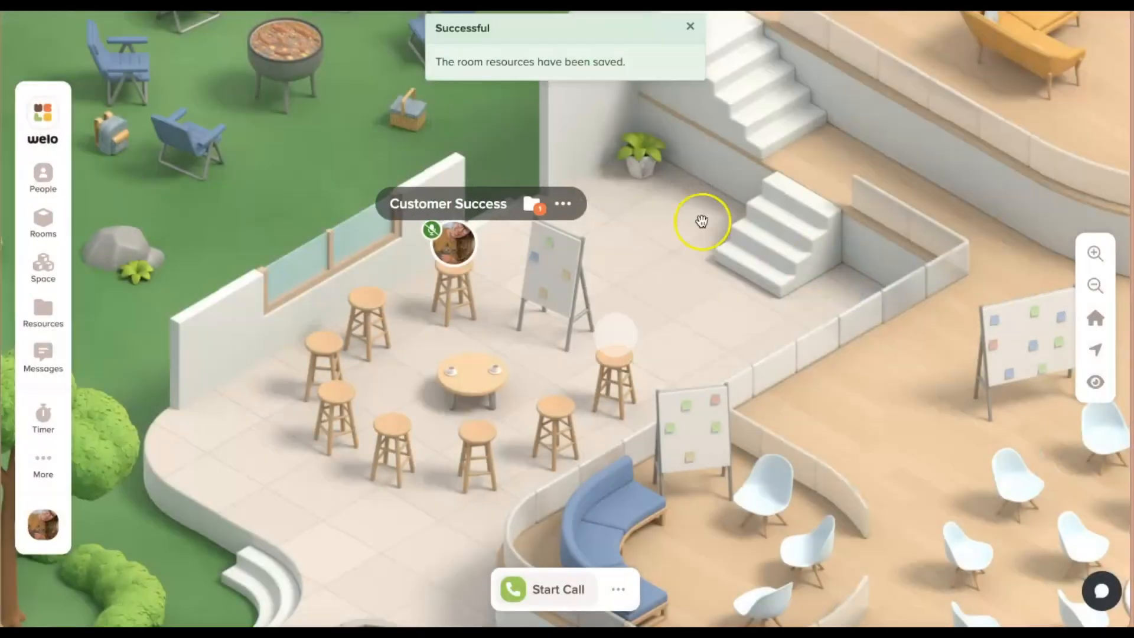
{"action": "left_click", "coordinate": [534, 205]}
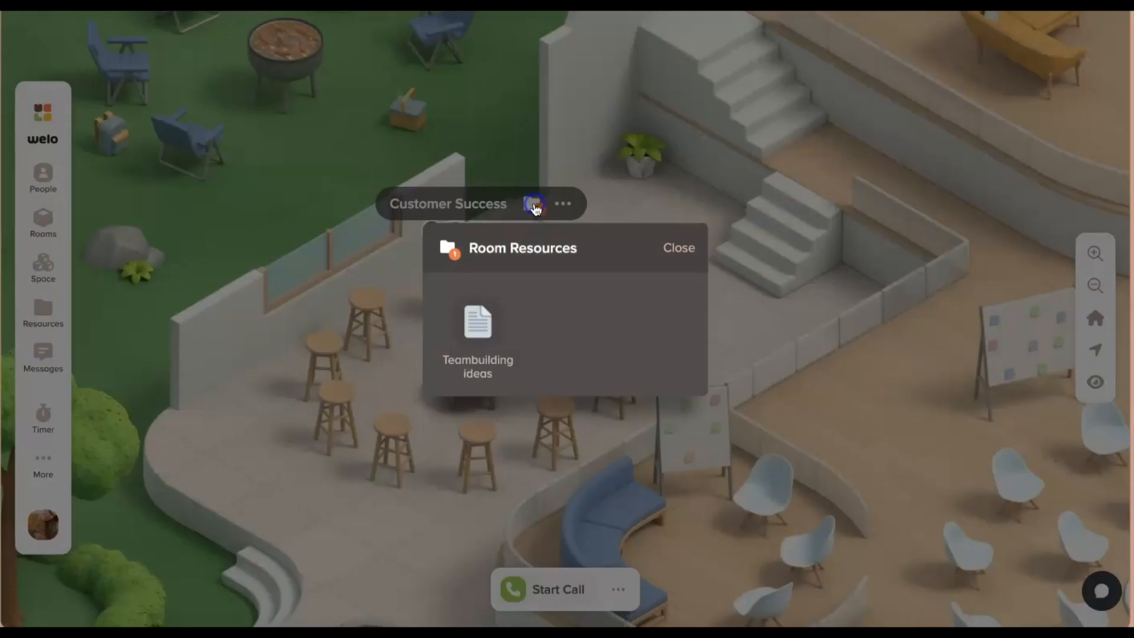
{"action": "left_click", "coordinate": [492, 355]}
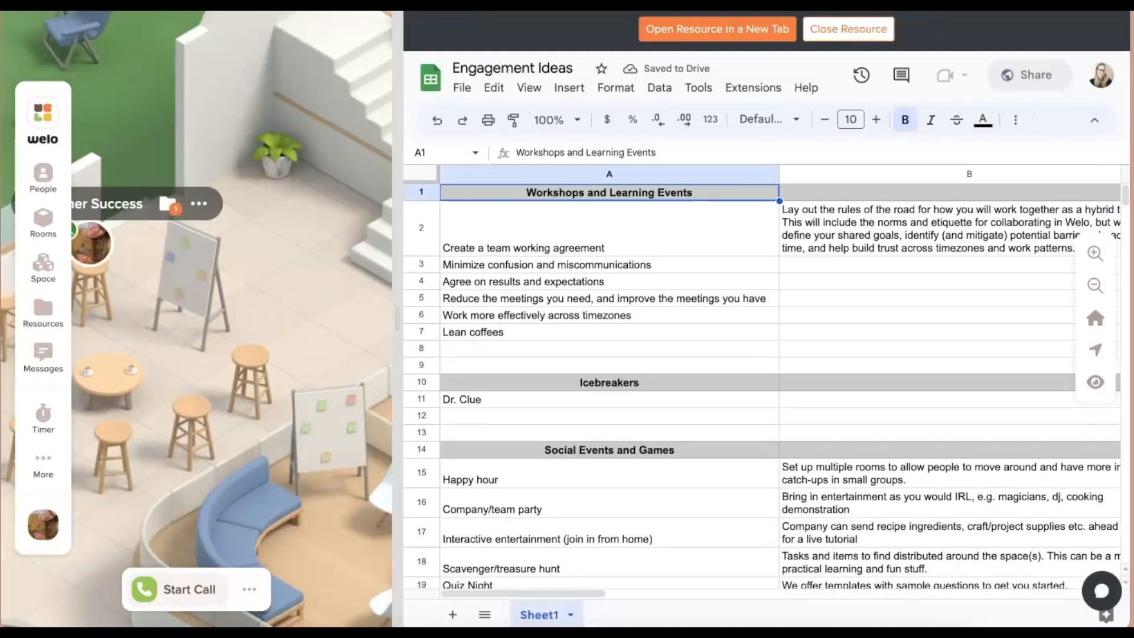
{"action": "left_click", "coordinate": [848, 29]}
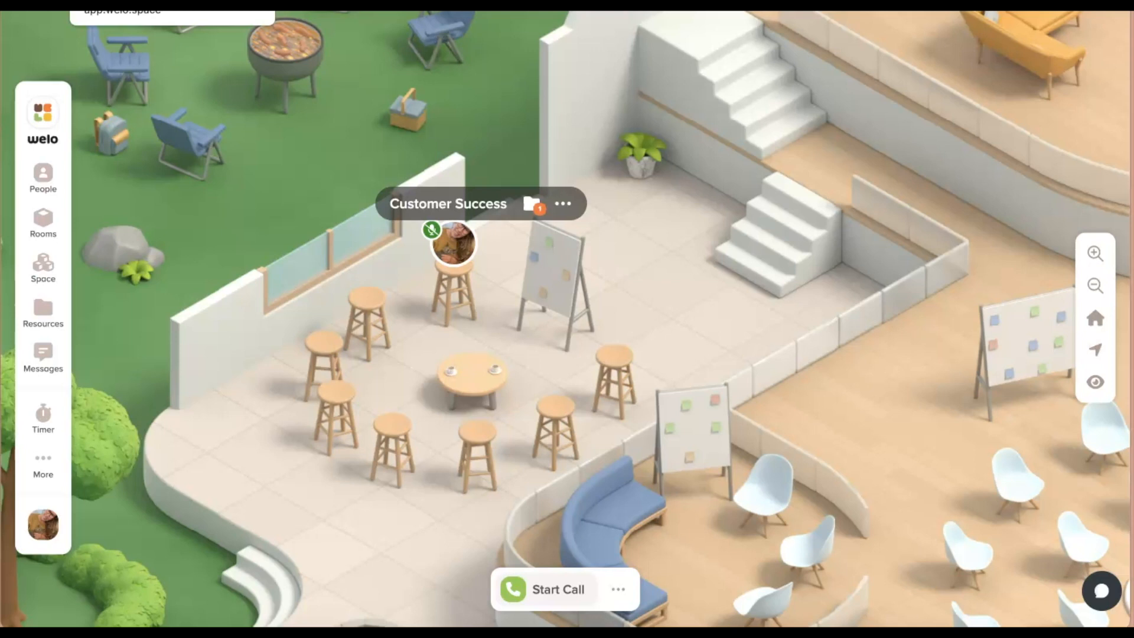
Step: Browse the Timer and Messages sidebar items before Space Settings
{"action": "left_click", "coordinate": [44, 417]}
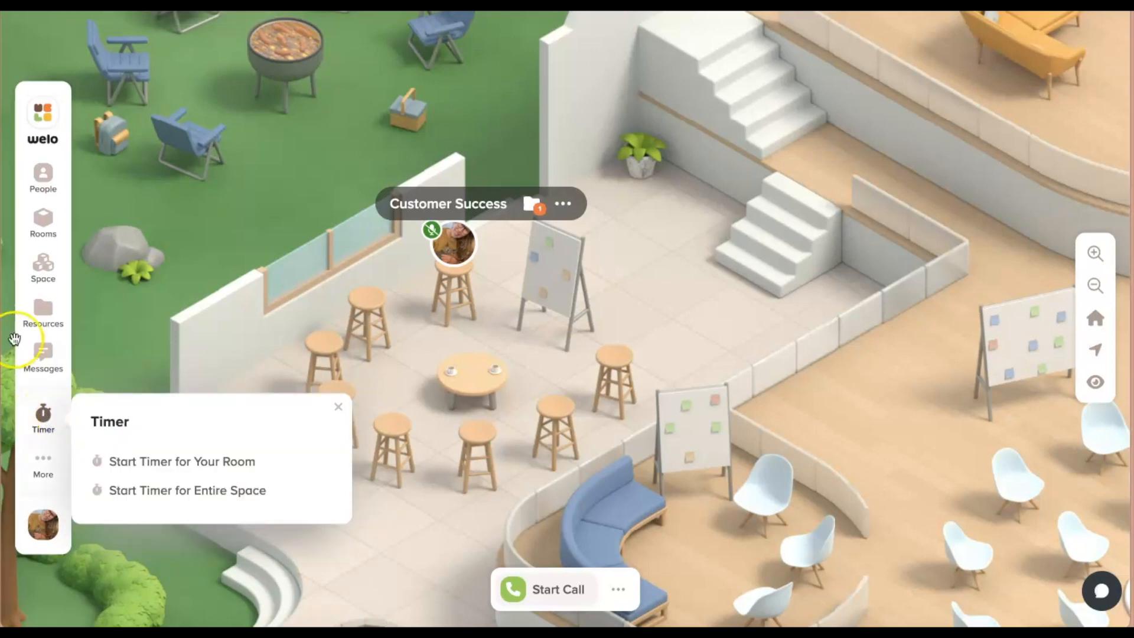
{"action": "left_click", "coordinate": [43, 359]}
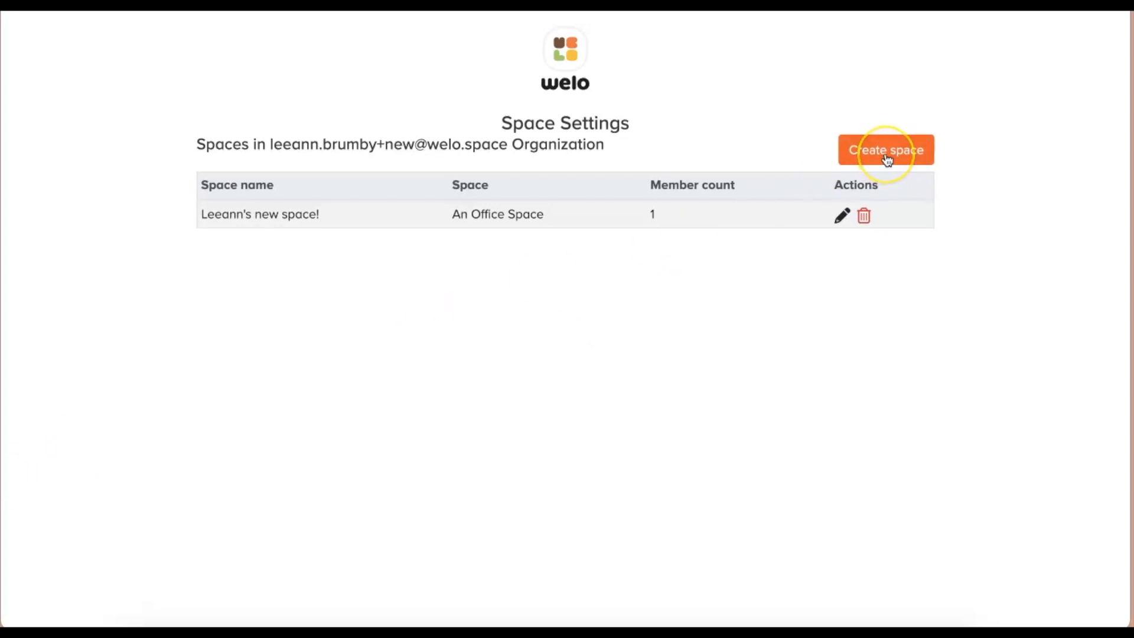
Step: Review the edit settings for "Leeann's new space!" and return to the office map
{"action": "left_click", "coordinate": [842, 219]}
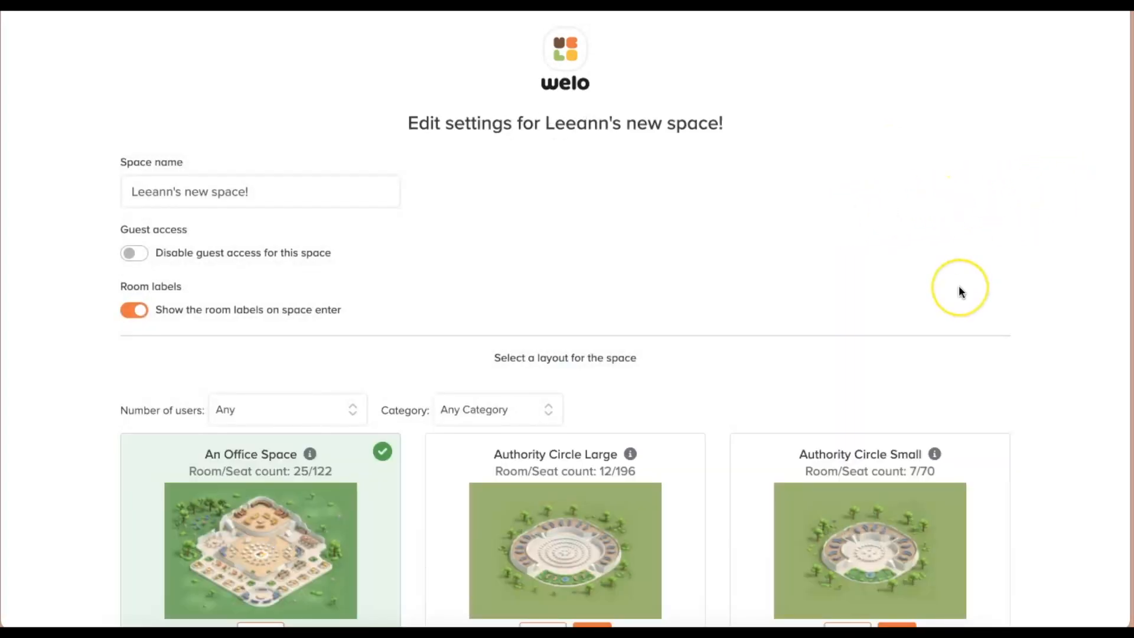
{"action": "scroll", "coordinate": [961, 288], "scroll_direction": "down", "scroll_amount": 2}
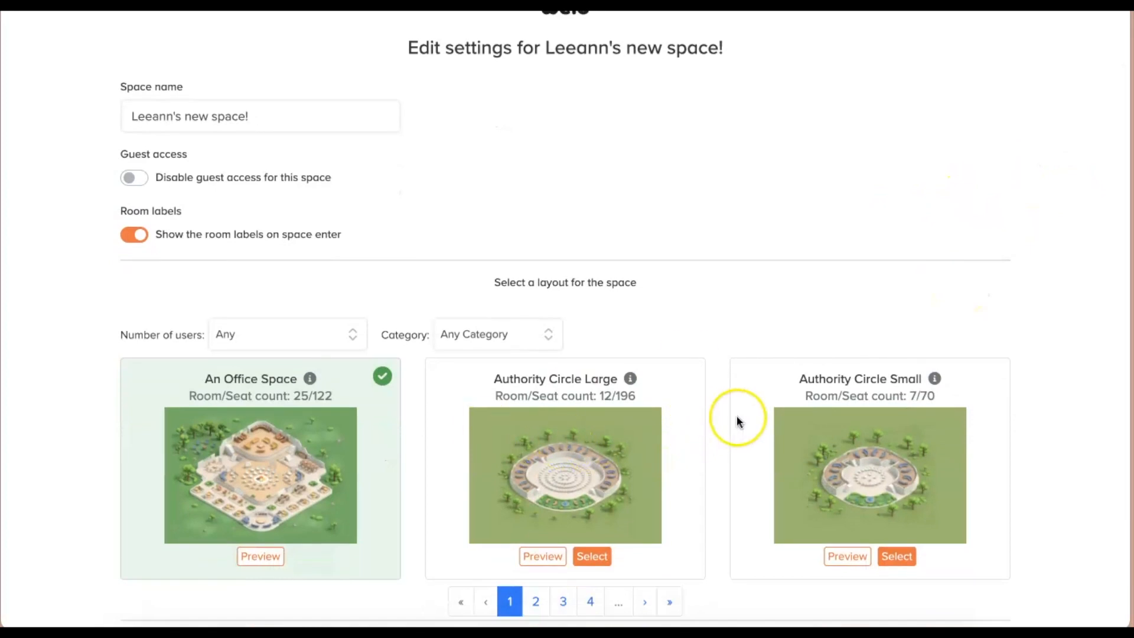
{"action": "scroll", "coordinate": [736, 415], "scroll_direction": "down", "scroll_amount": 4}
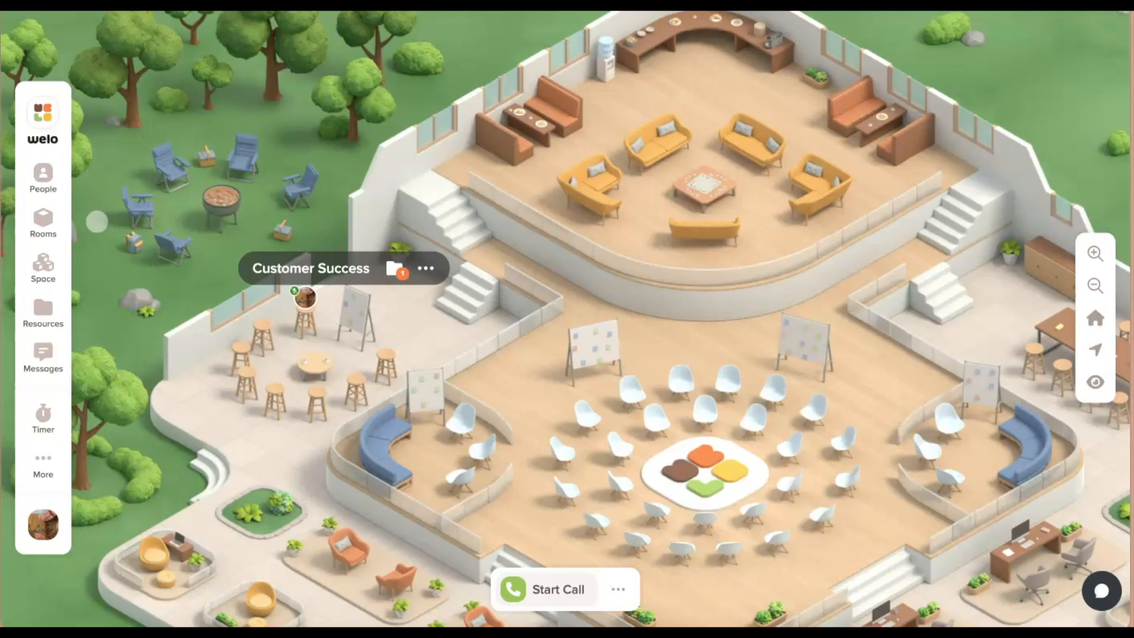
{"action": "left_click", "coordinate": [43, 459]}
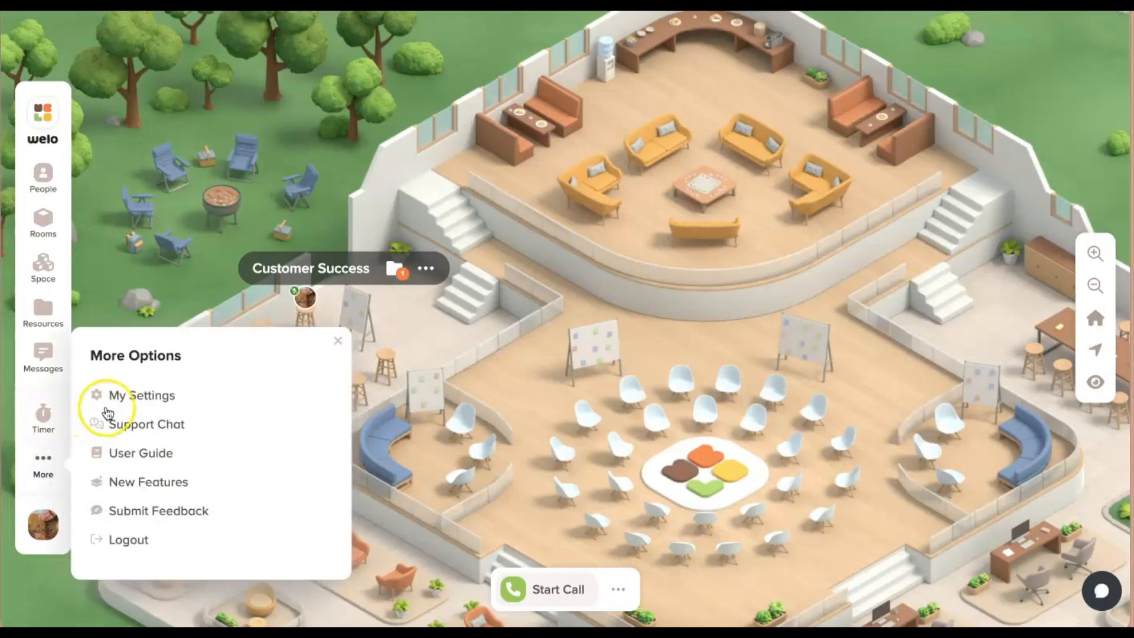
{"action": "left_click", "coordinate": [147, 396]}
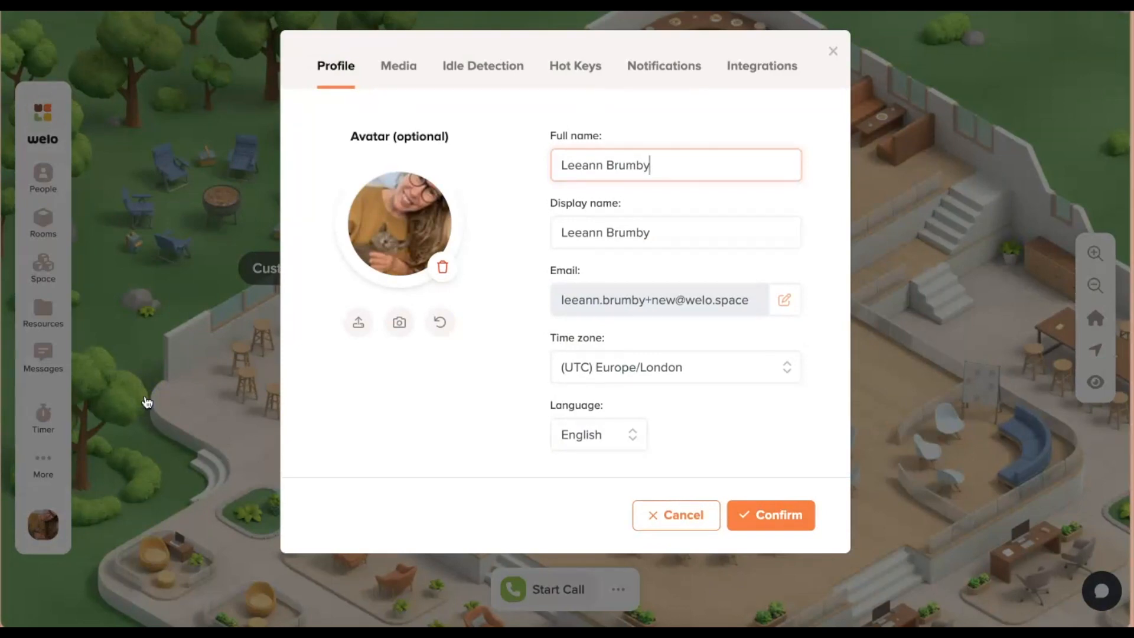
{"action": "left_click", "coordinate": [664, 65]}
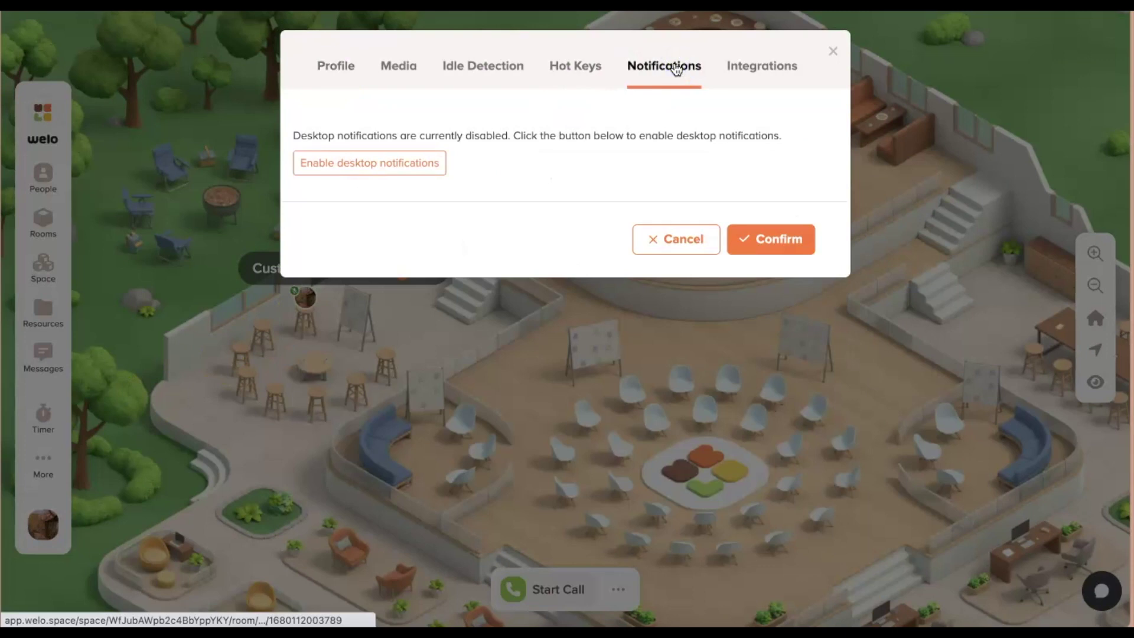
{"action": "left_click", "coordinate": [762, 66]}
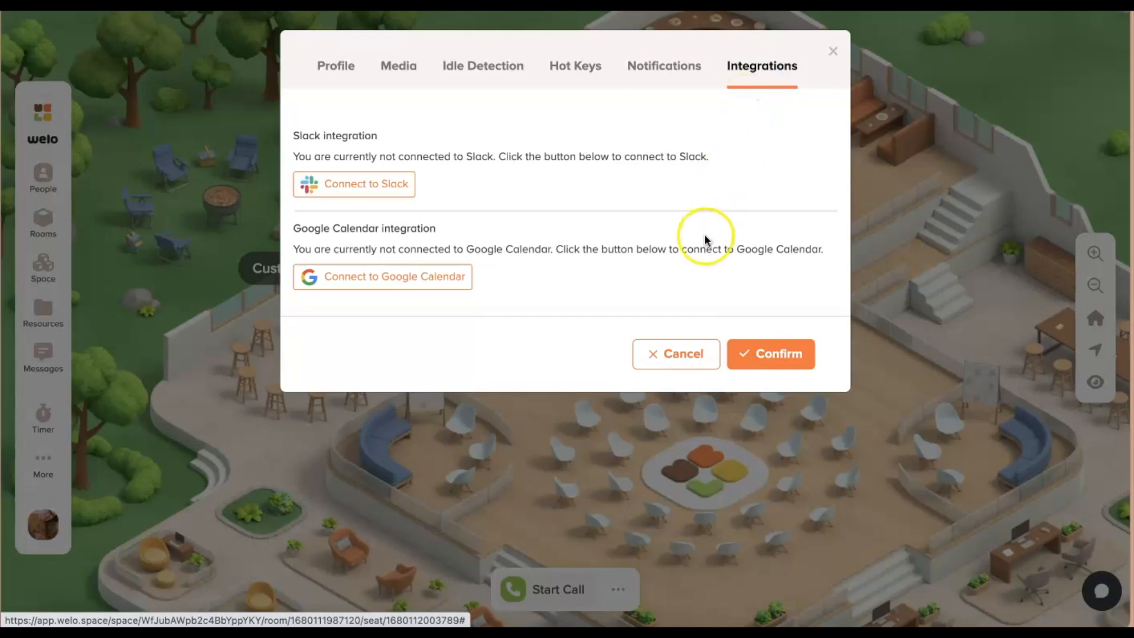
{"action": "left_click", "coordinate": [677, 353]}
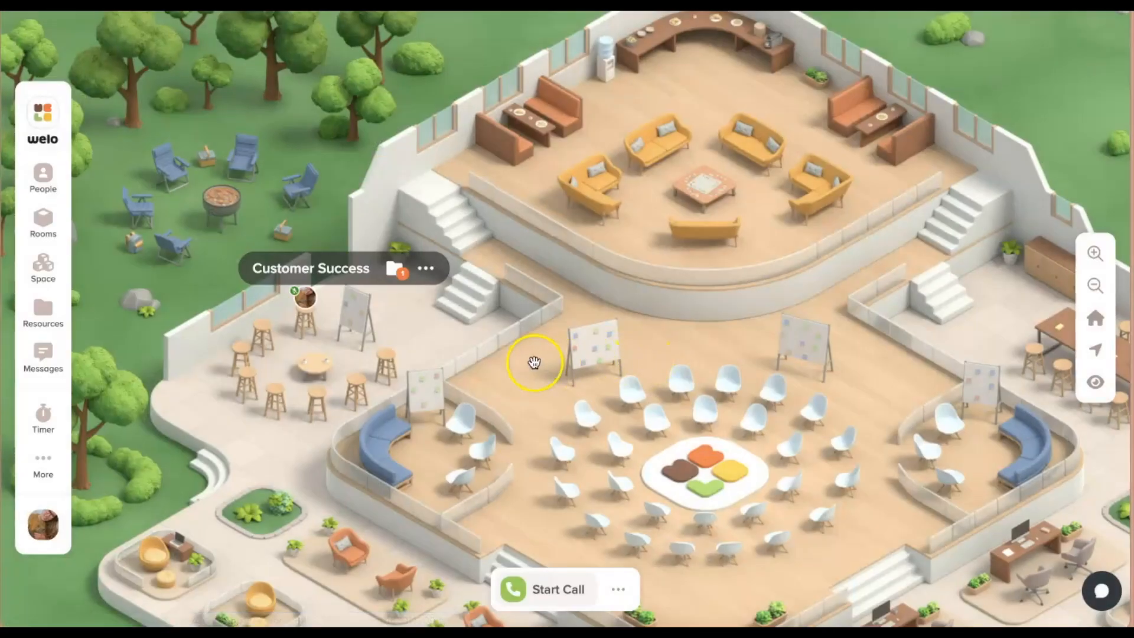